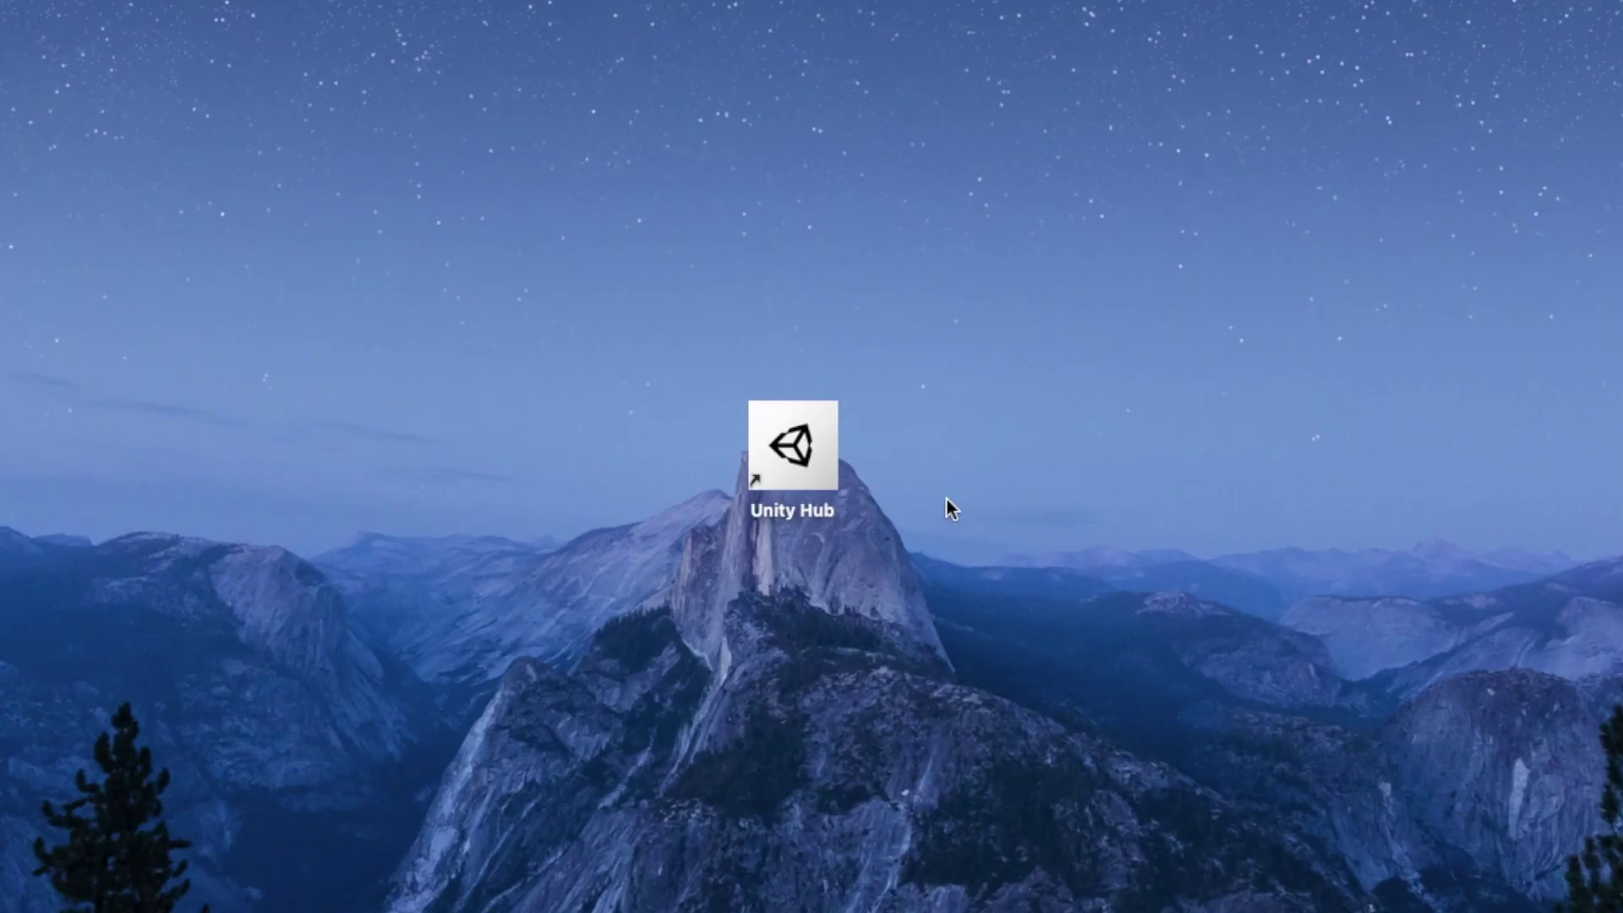
Launch Unity Hub and start a new project, entering a name that gets flagged as invalid.
double_click(789, 442)
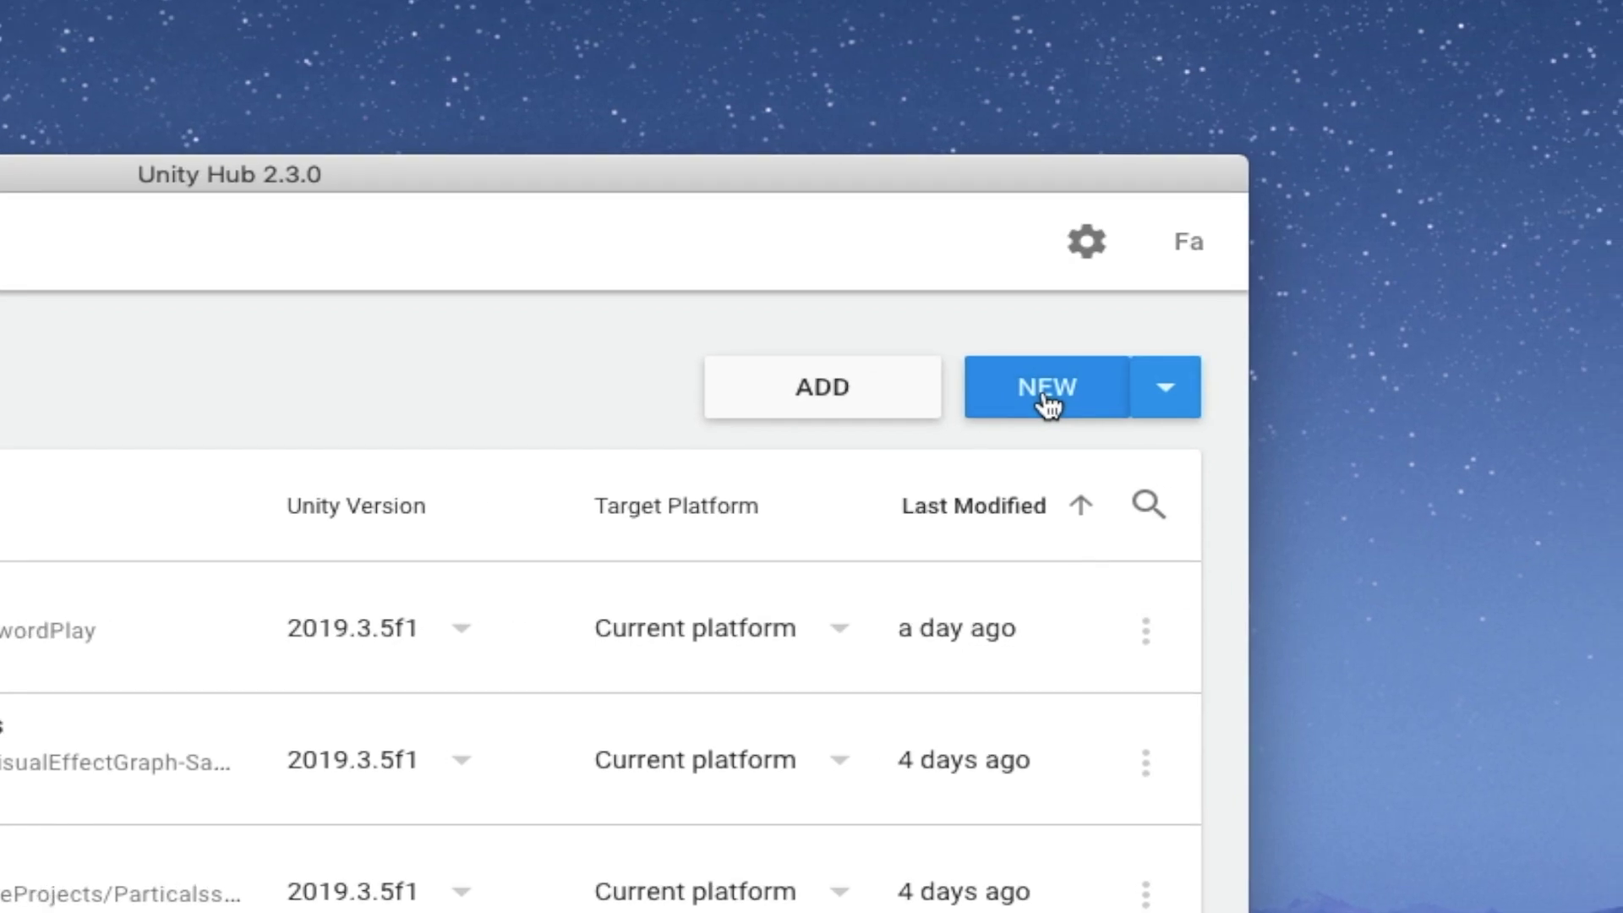
click(1047, 397)
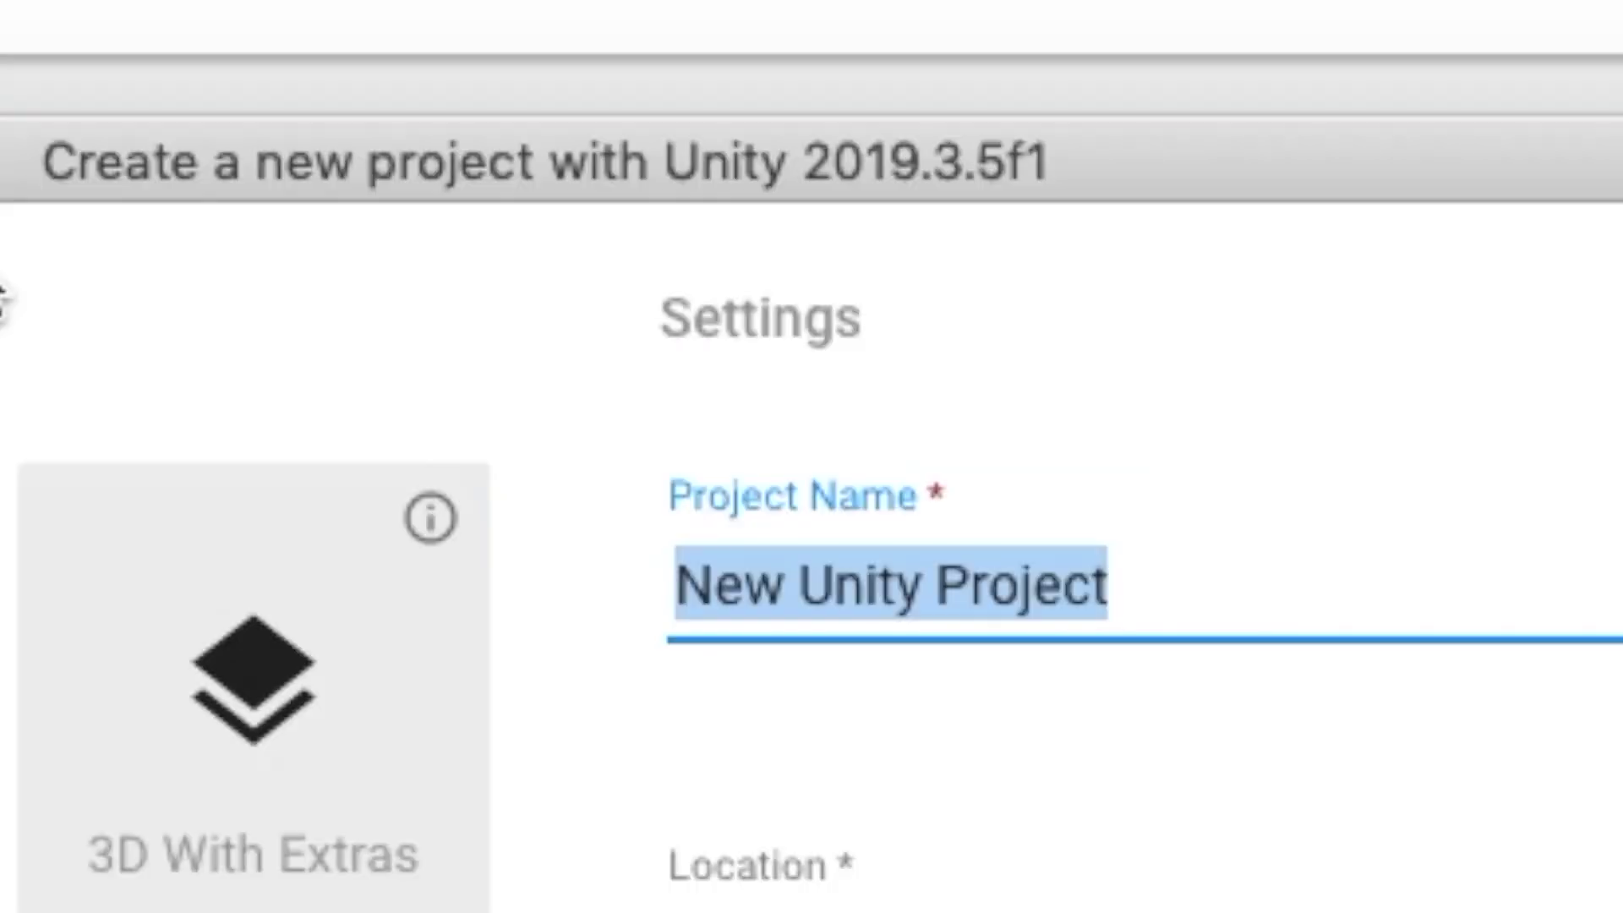
text(........)
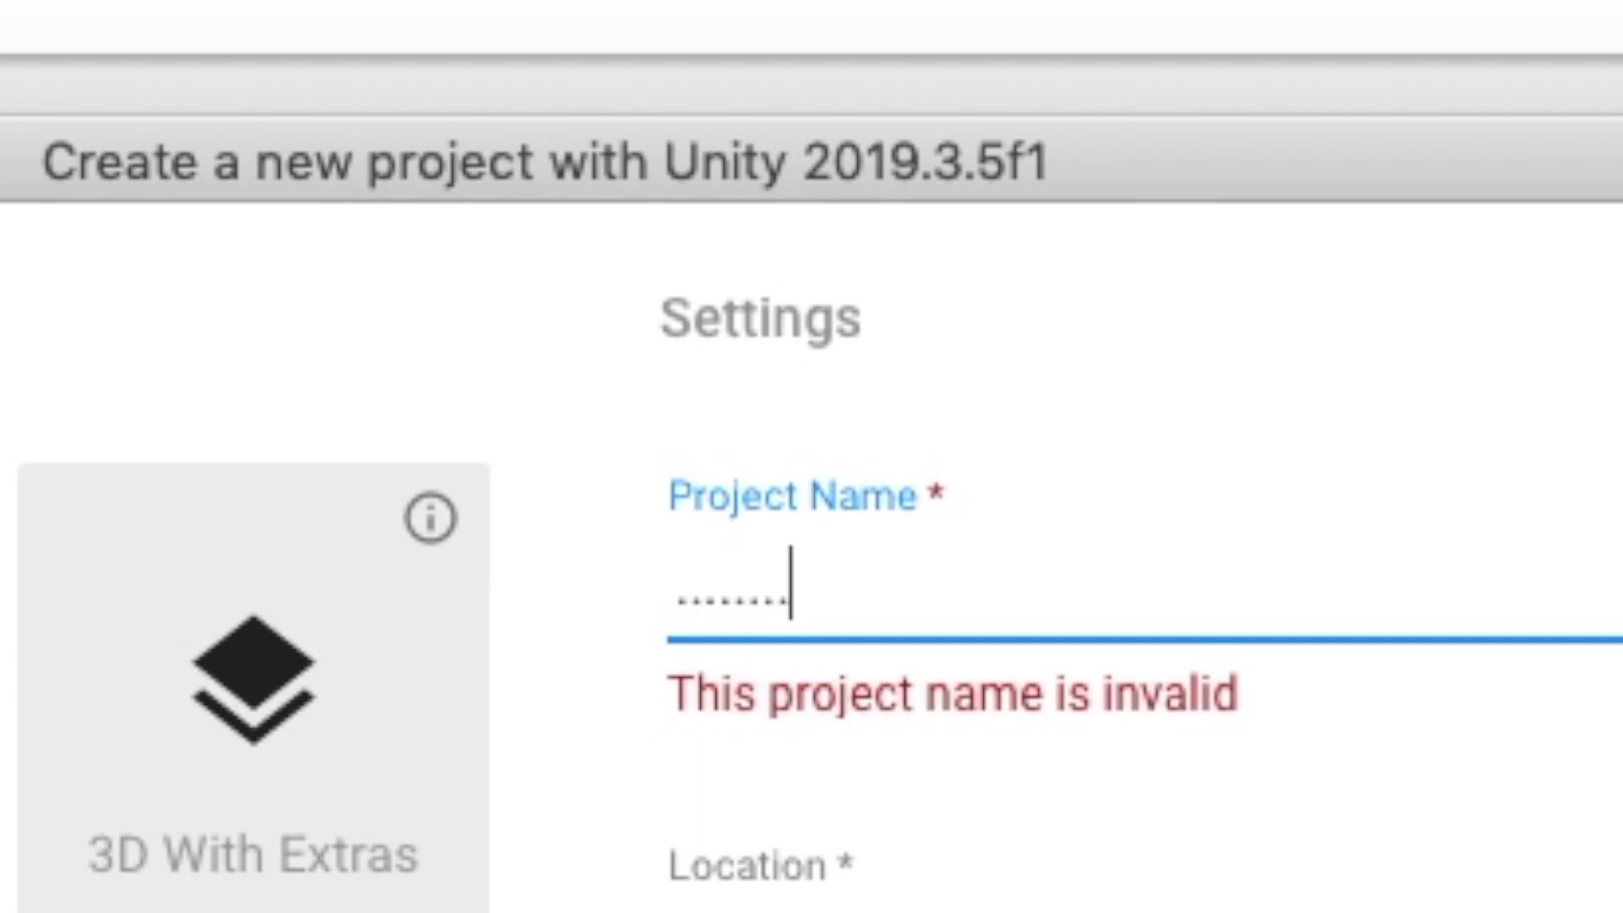
Google 'How to name my game please help!!!!!!', then create the 3D project Slowmotion Samurai.
click(844, 804)
text(How to name my game ple)
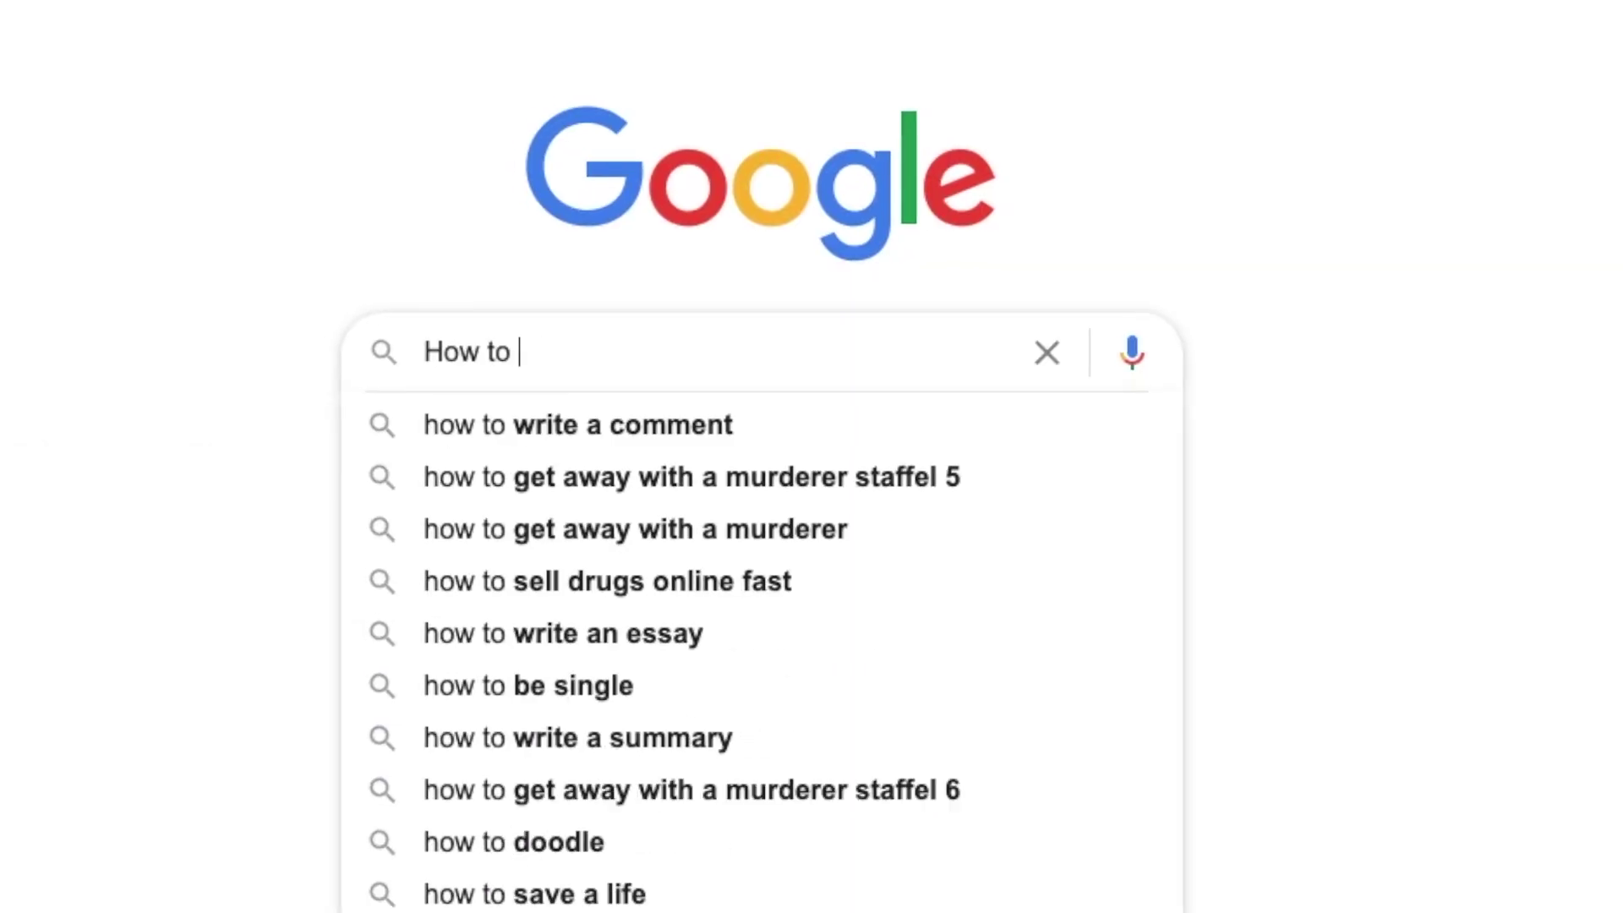
text(ase help!!!!!!)
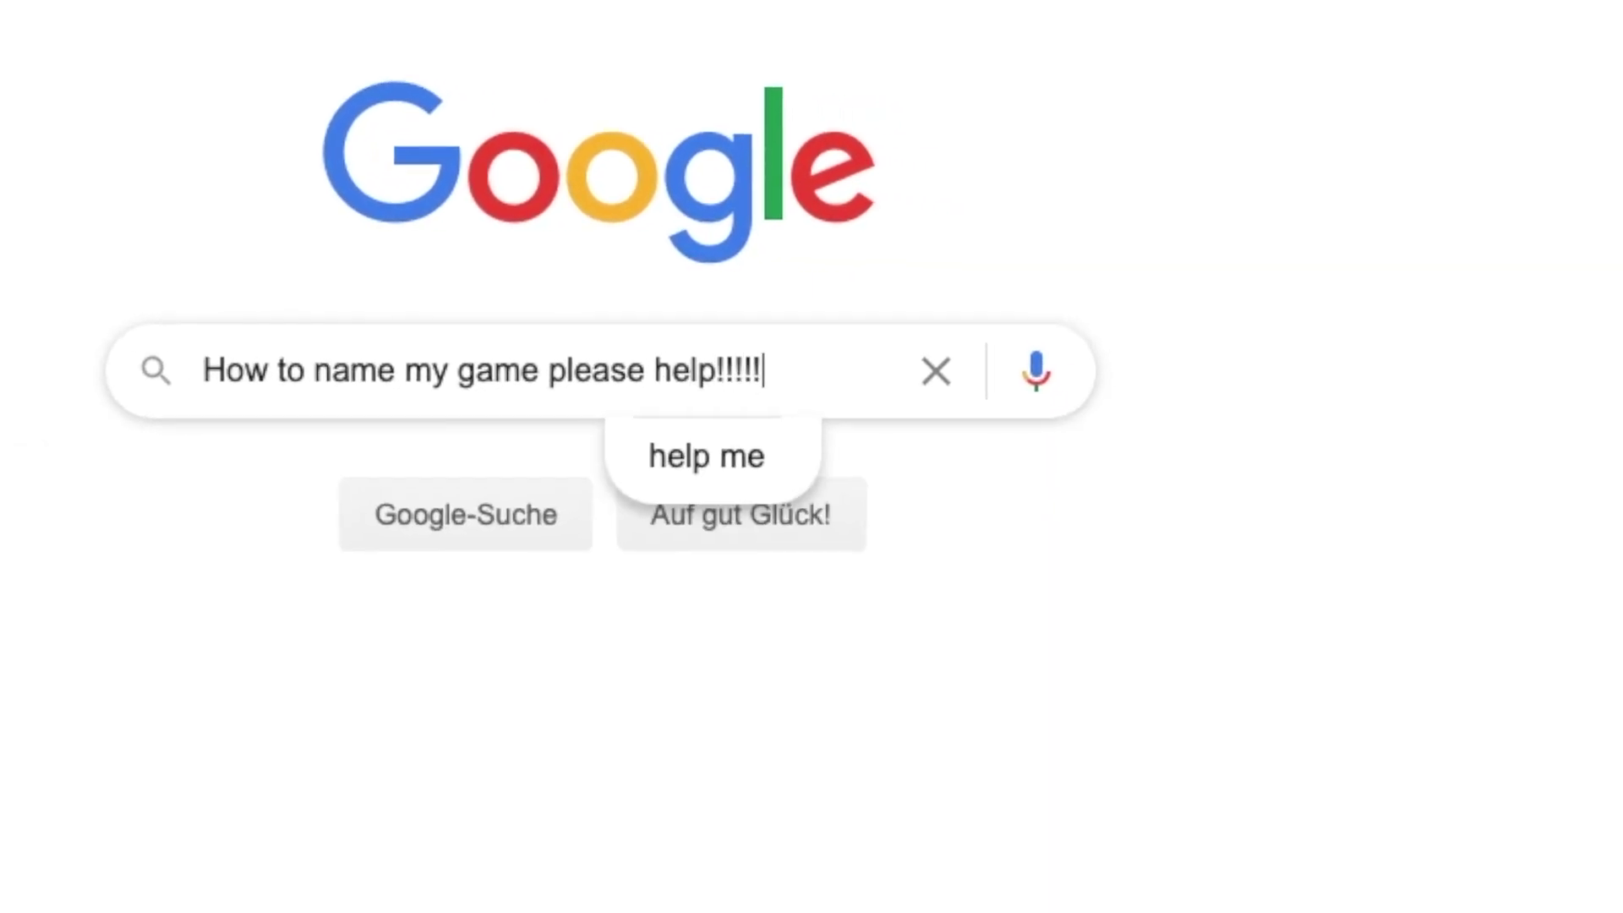
key(Return)
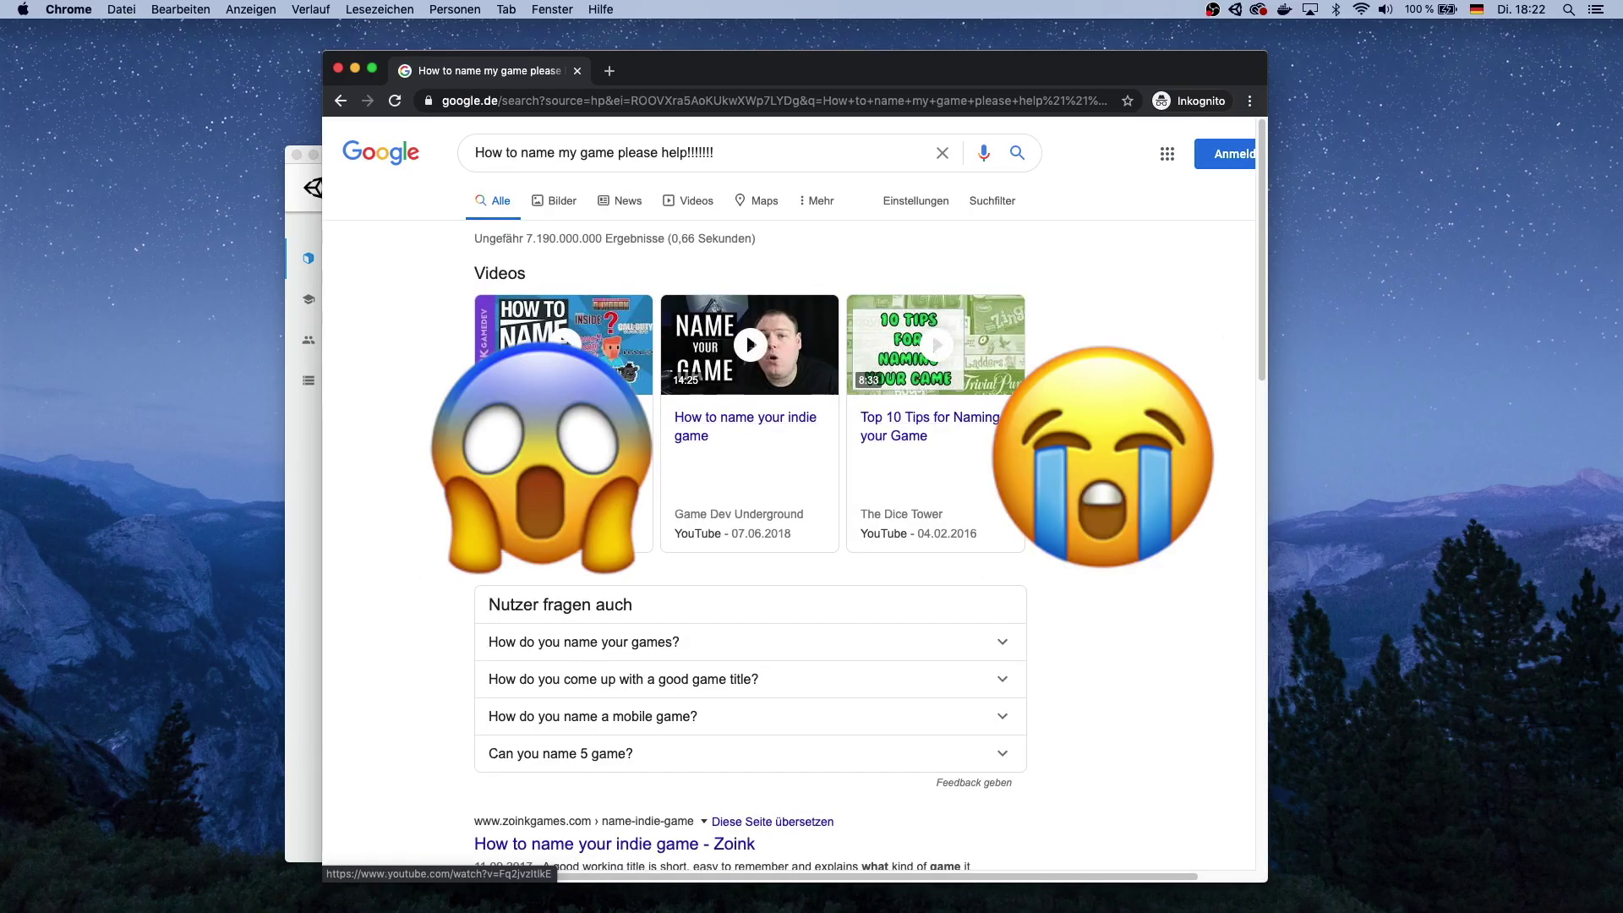
scroll(794, 494, down, 5)
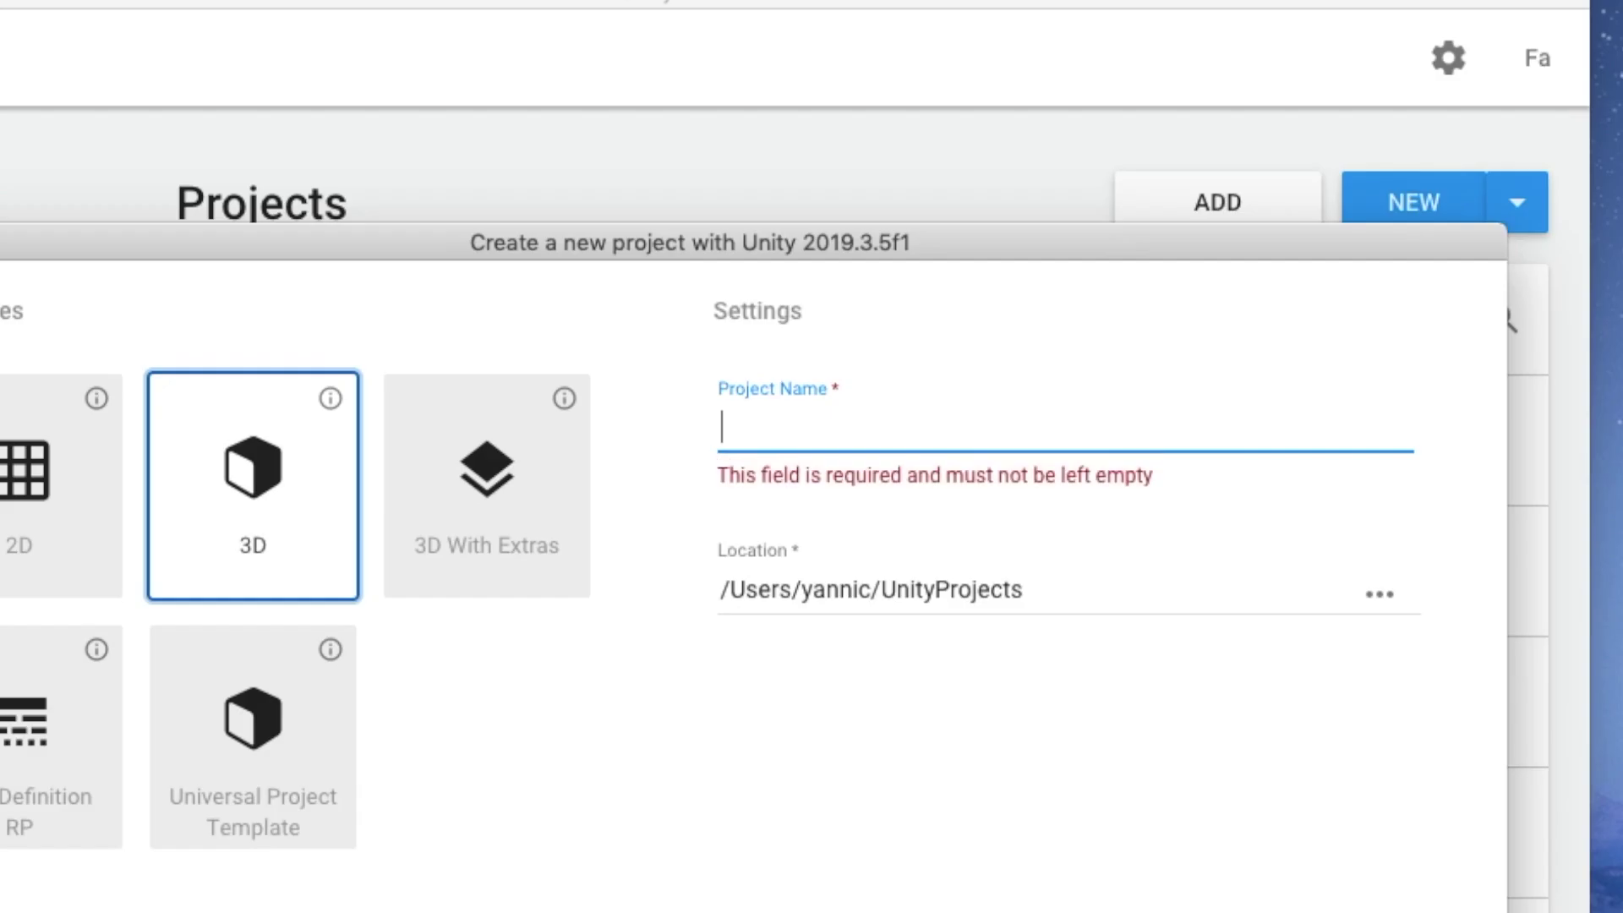
text(Slowmotion Samurai)
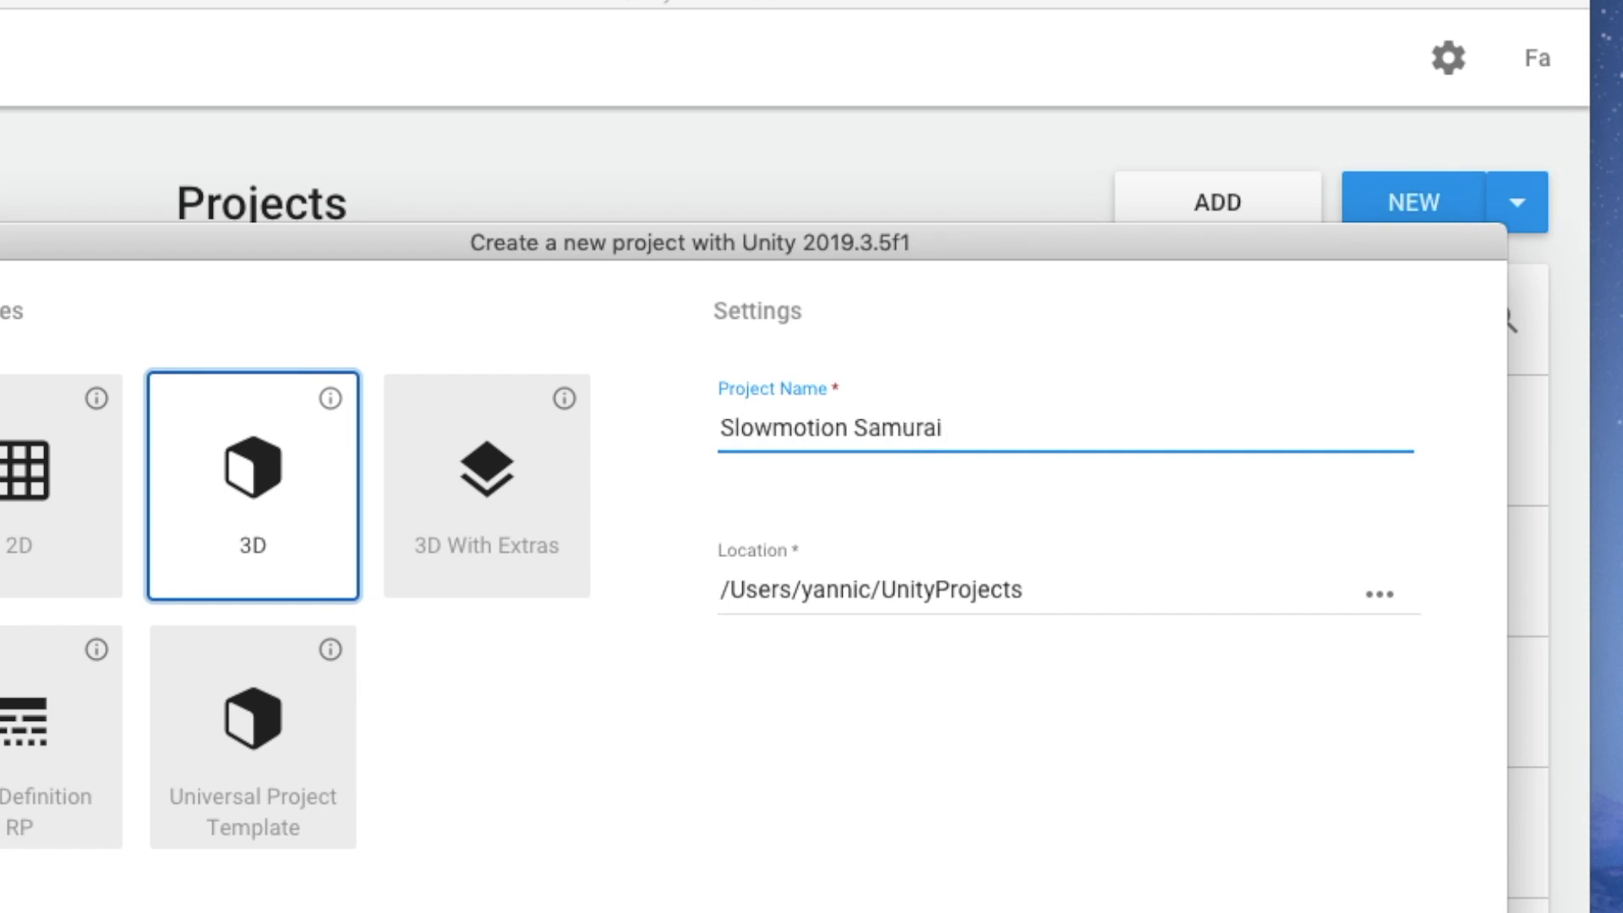
text(???)
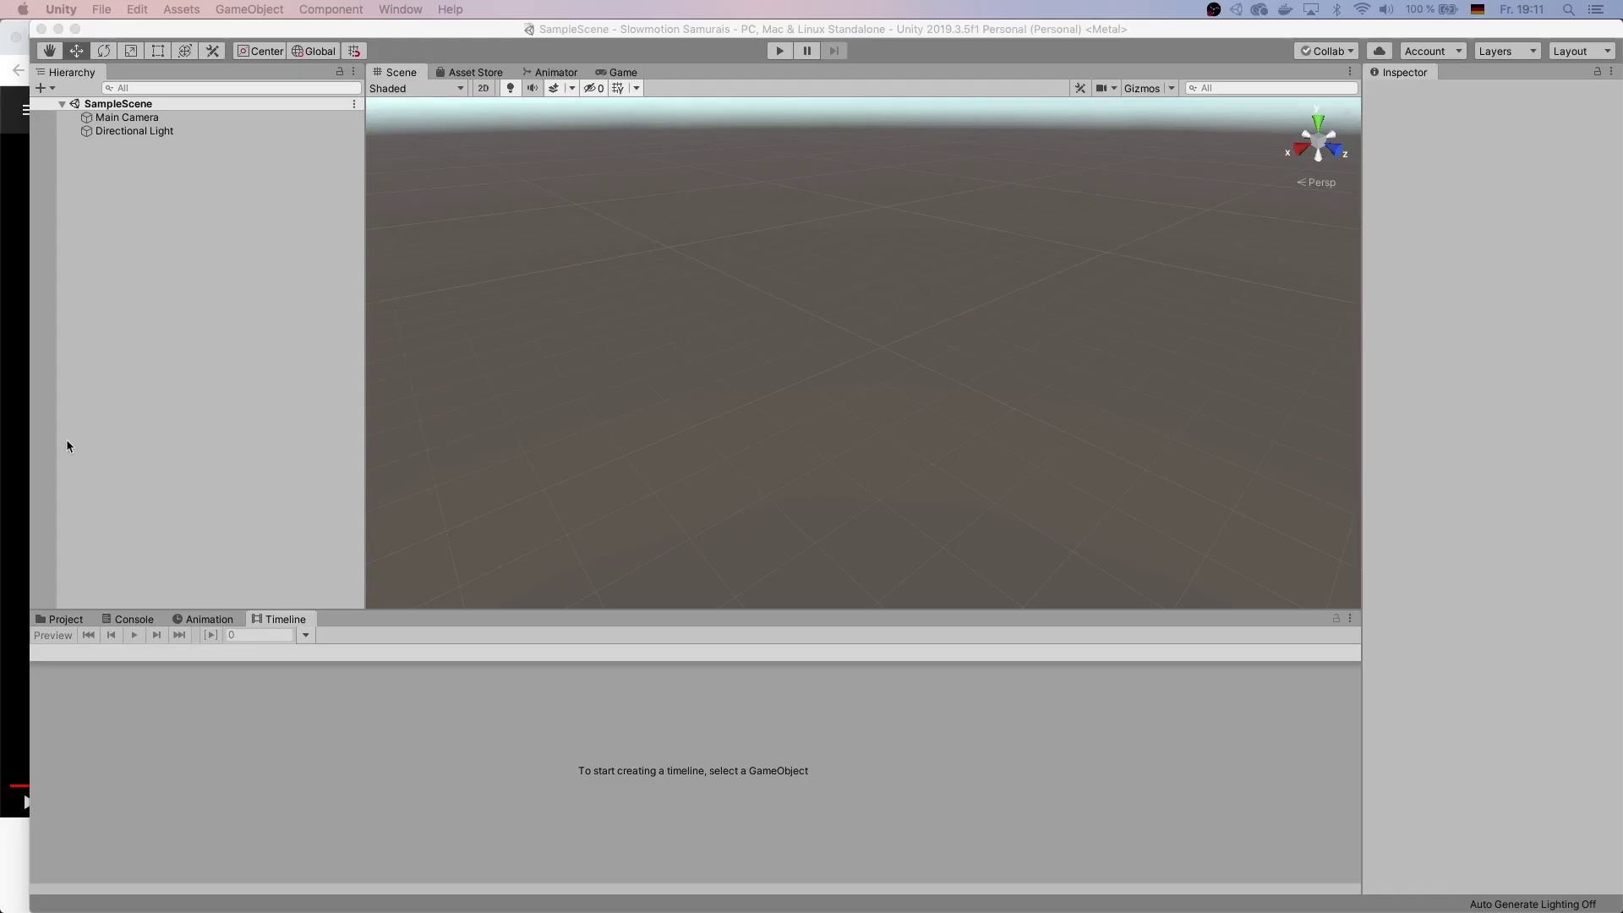
Following the Brackeys menu tutorial, add TextMeshPro Canvas texts reading Play, Settings and about.
right_click(224, 218)
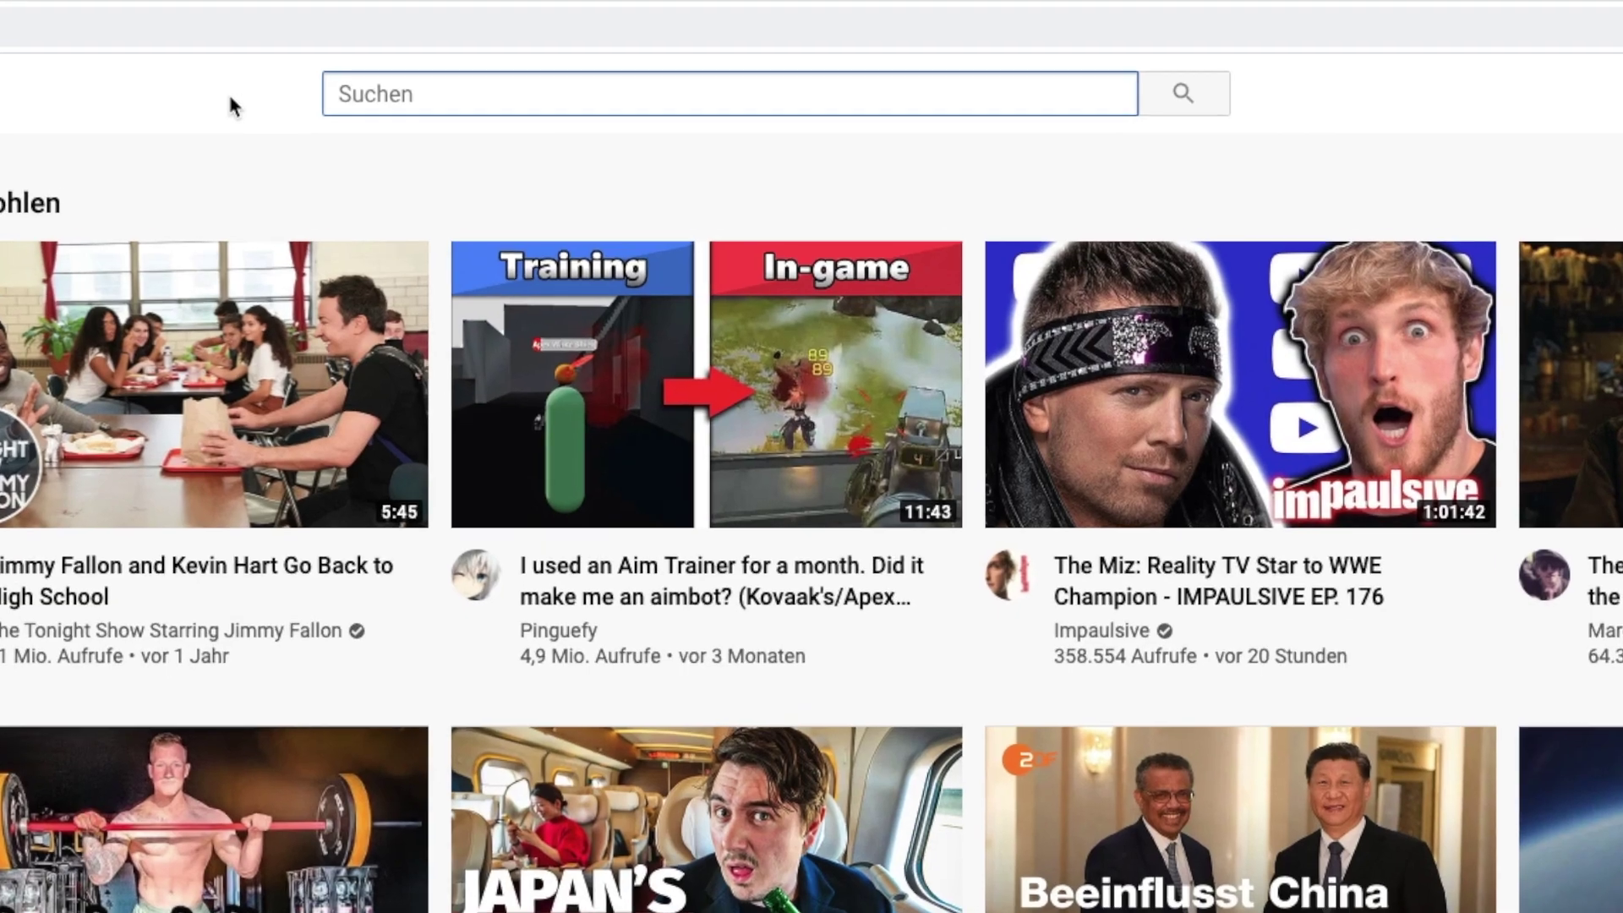
click(724, 93)
text(Brackeys menu tutorial)
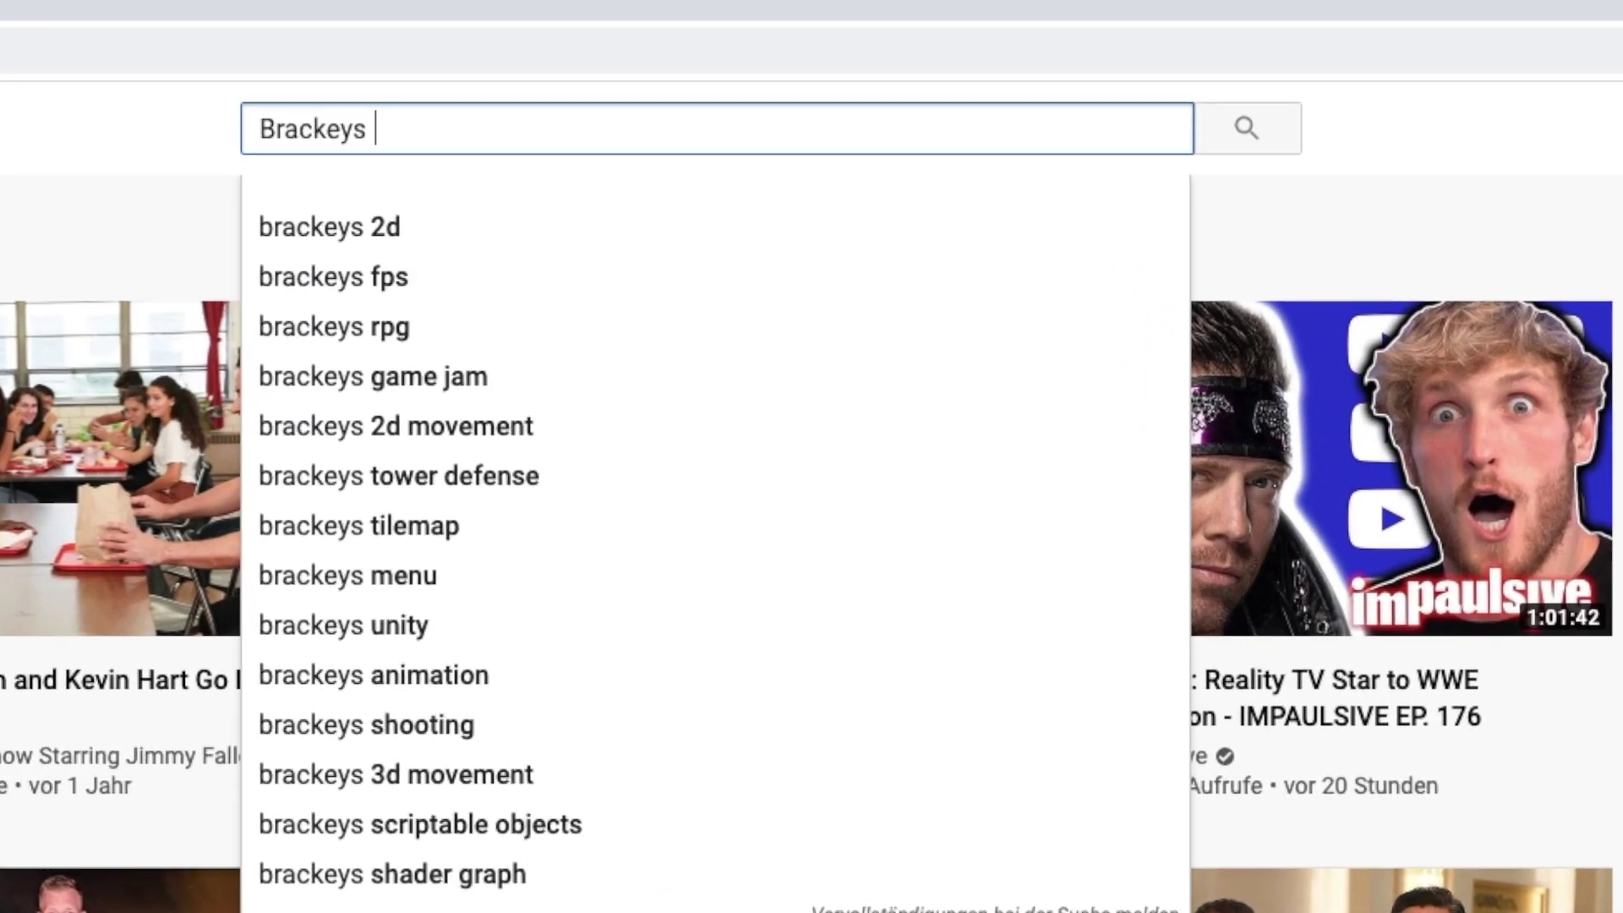
drag(277, 790, 585, 790)
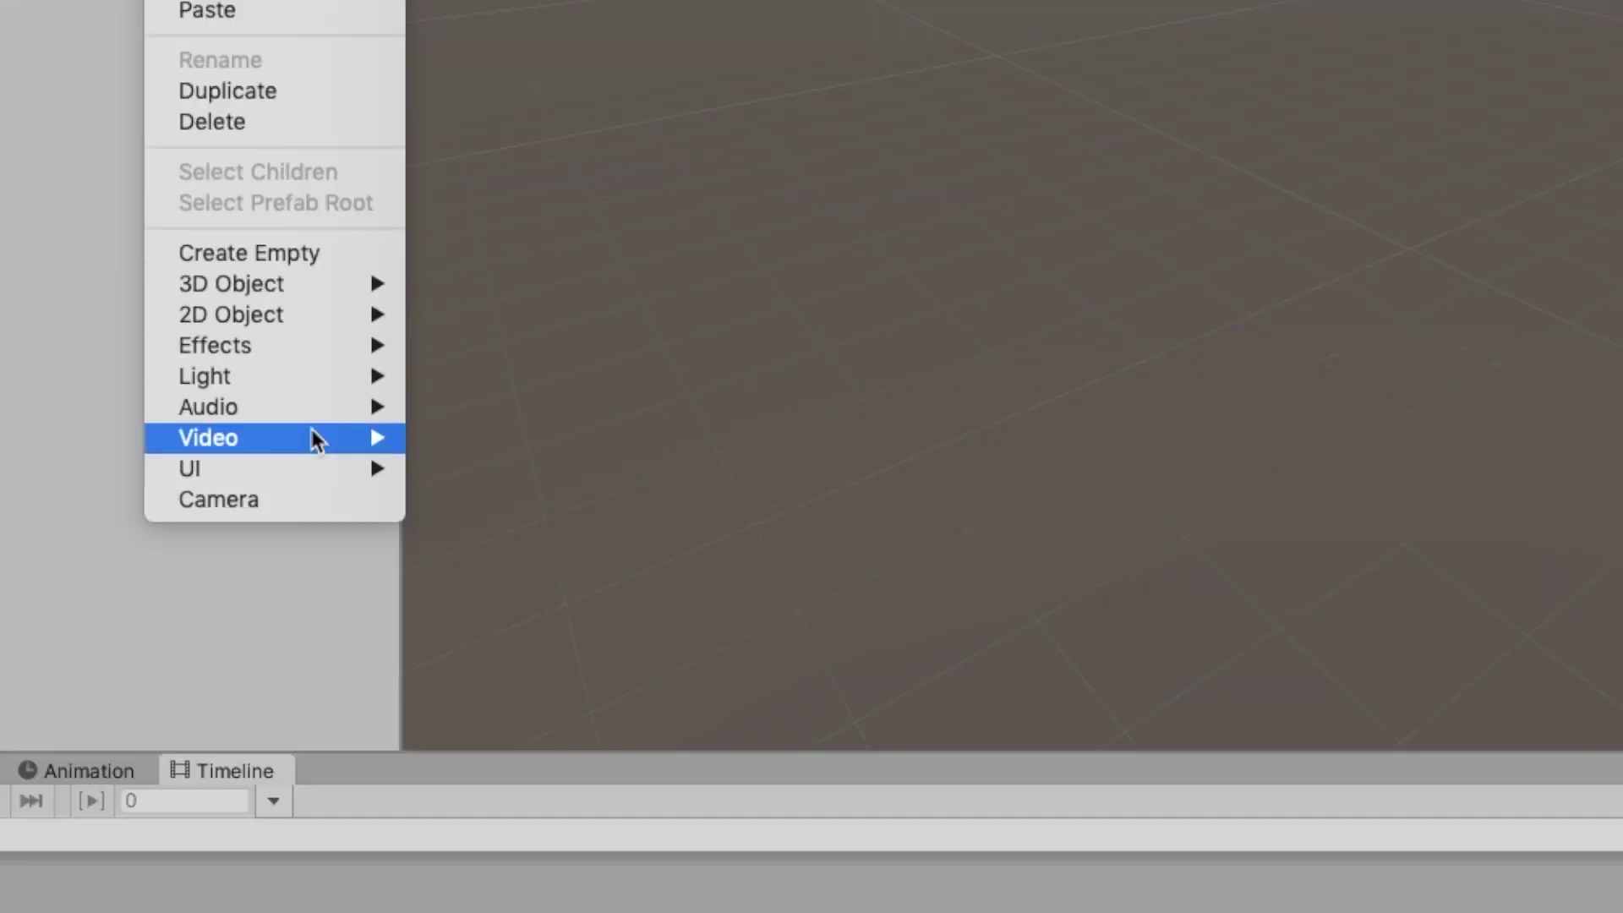
mouse_move(254, 467)
click(630, 394)
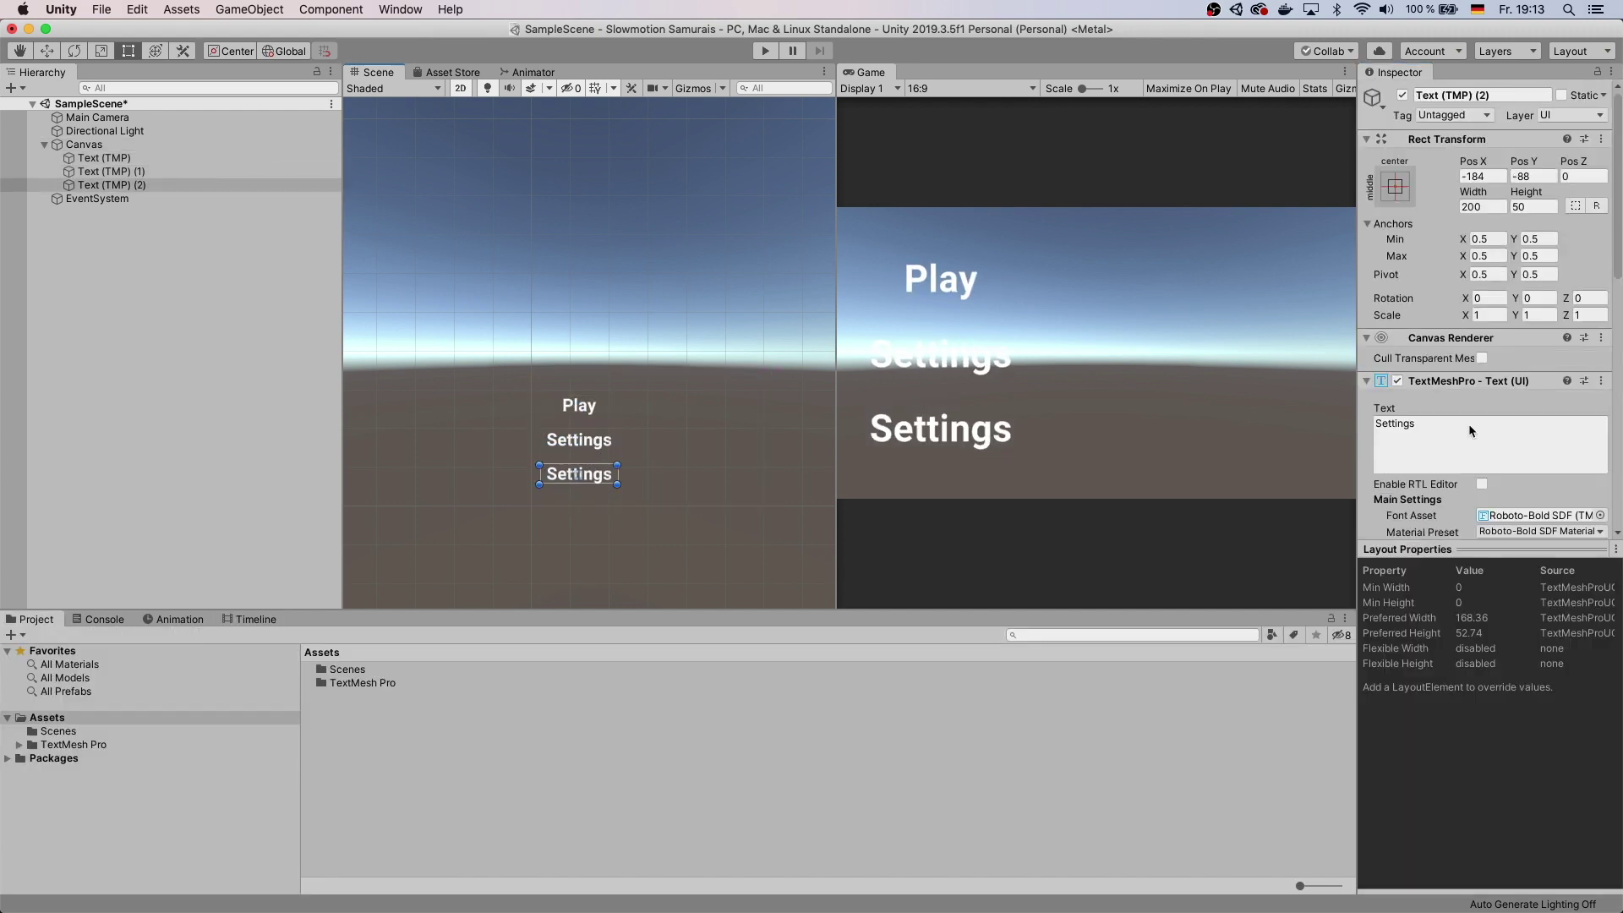
text(about)
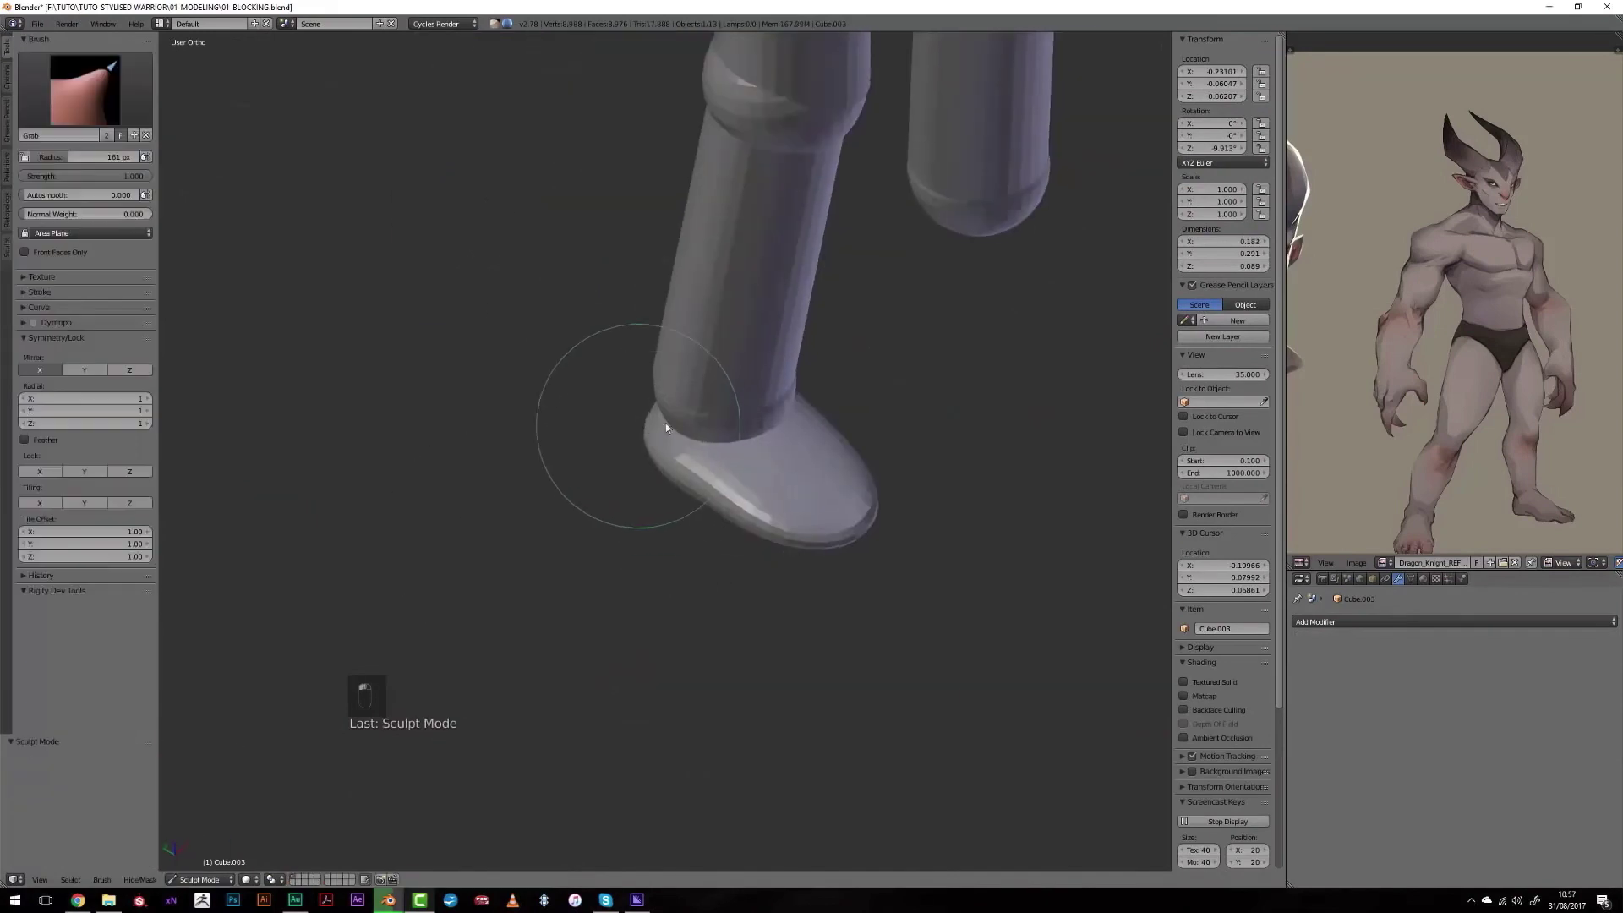
Show the Asset Store in the editor, scrolled through the Spring Sale storefront.
key(f)
click(805, 437)
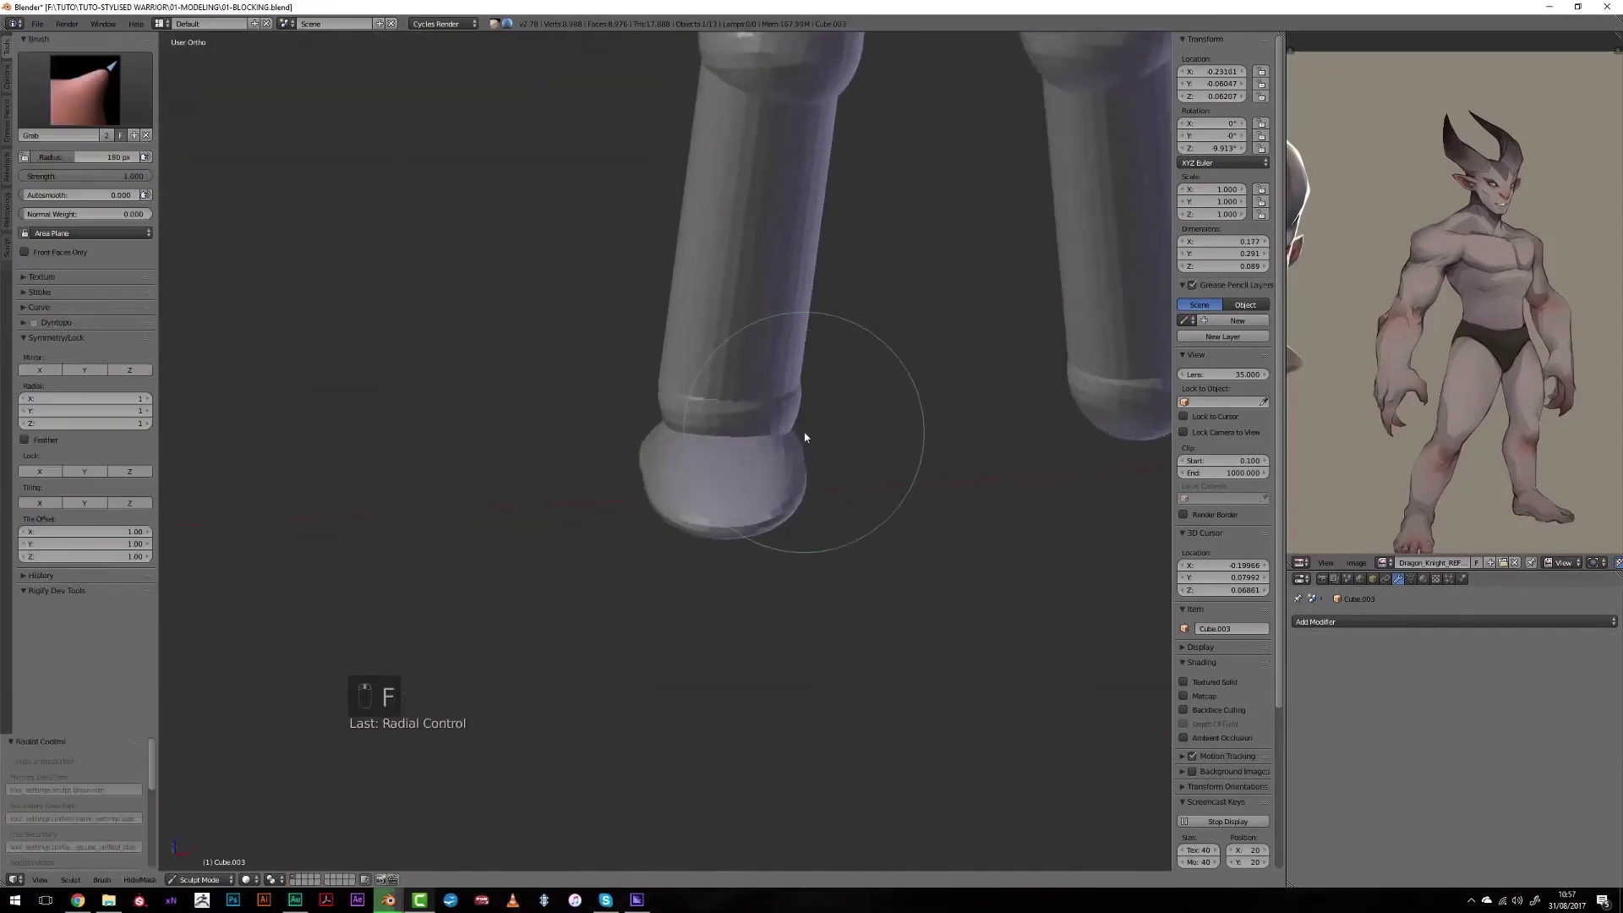
scroll(805, 437, down, 3)
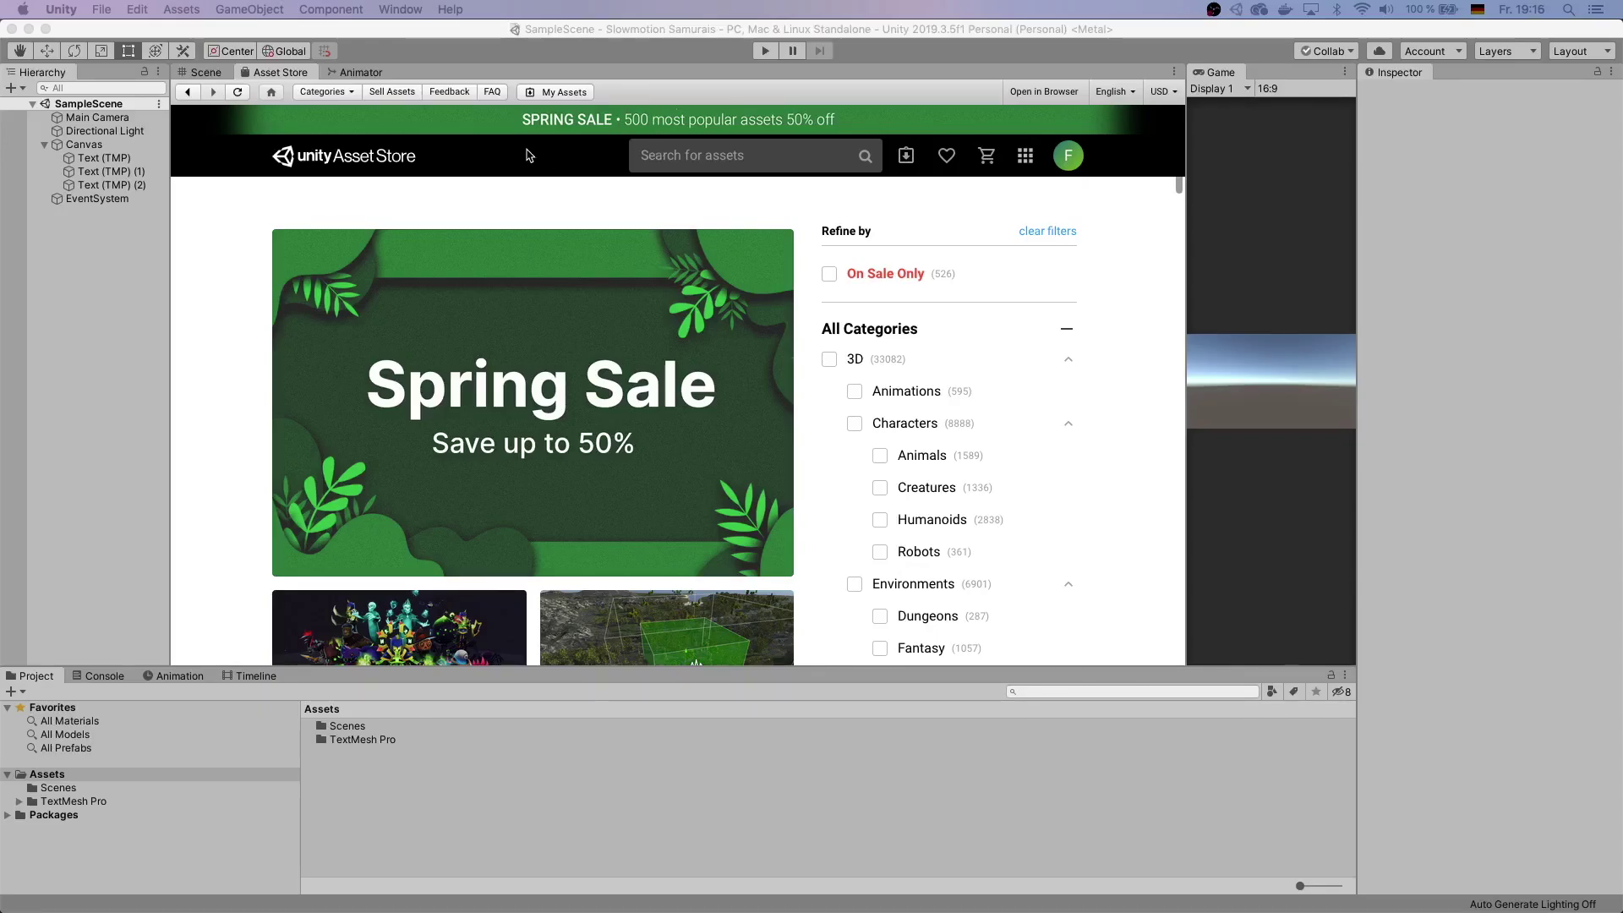
Find the POLYGON - Samurai Pack in the Asset Store and page through its preview images.
click(725, 154)
click(490, 268)
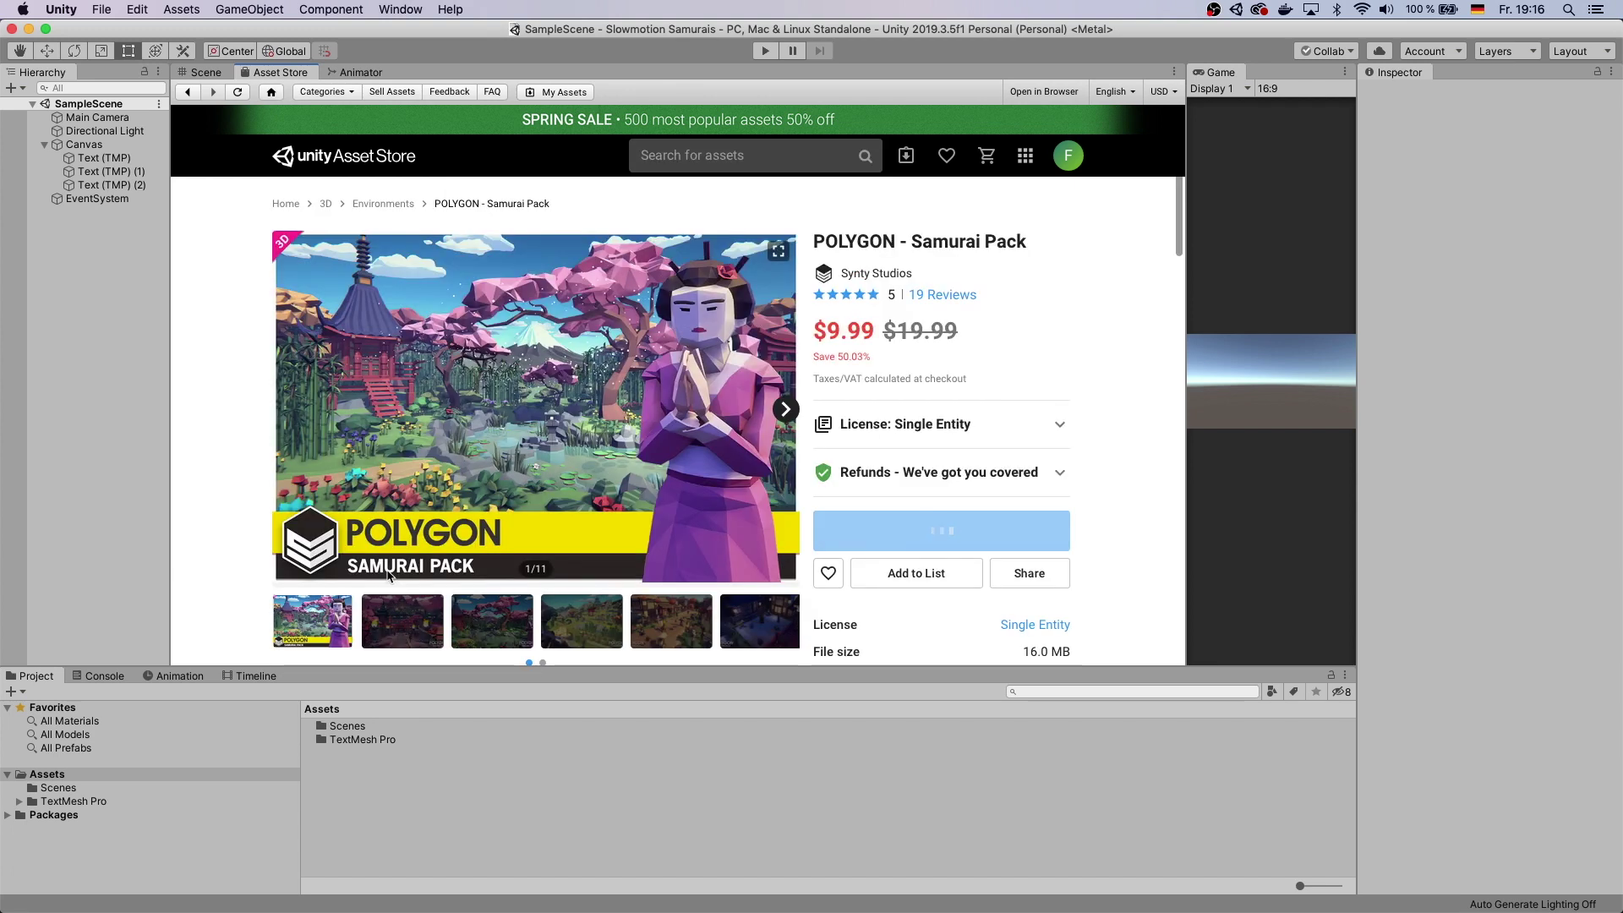
scroll(691, 346, down, 2)
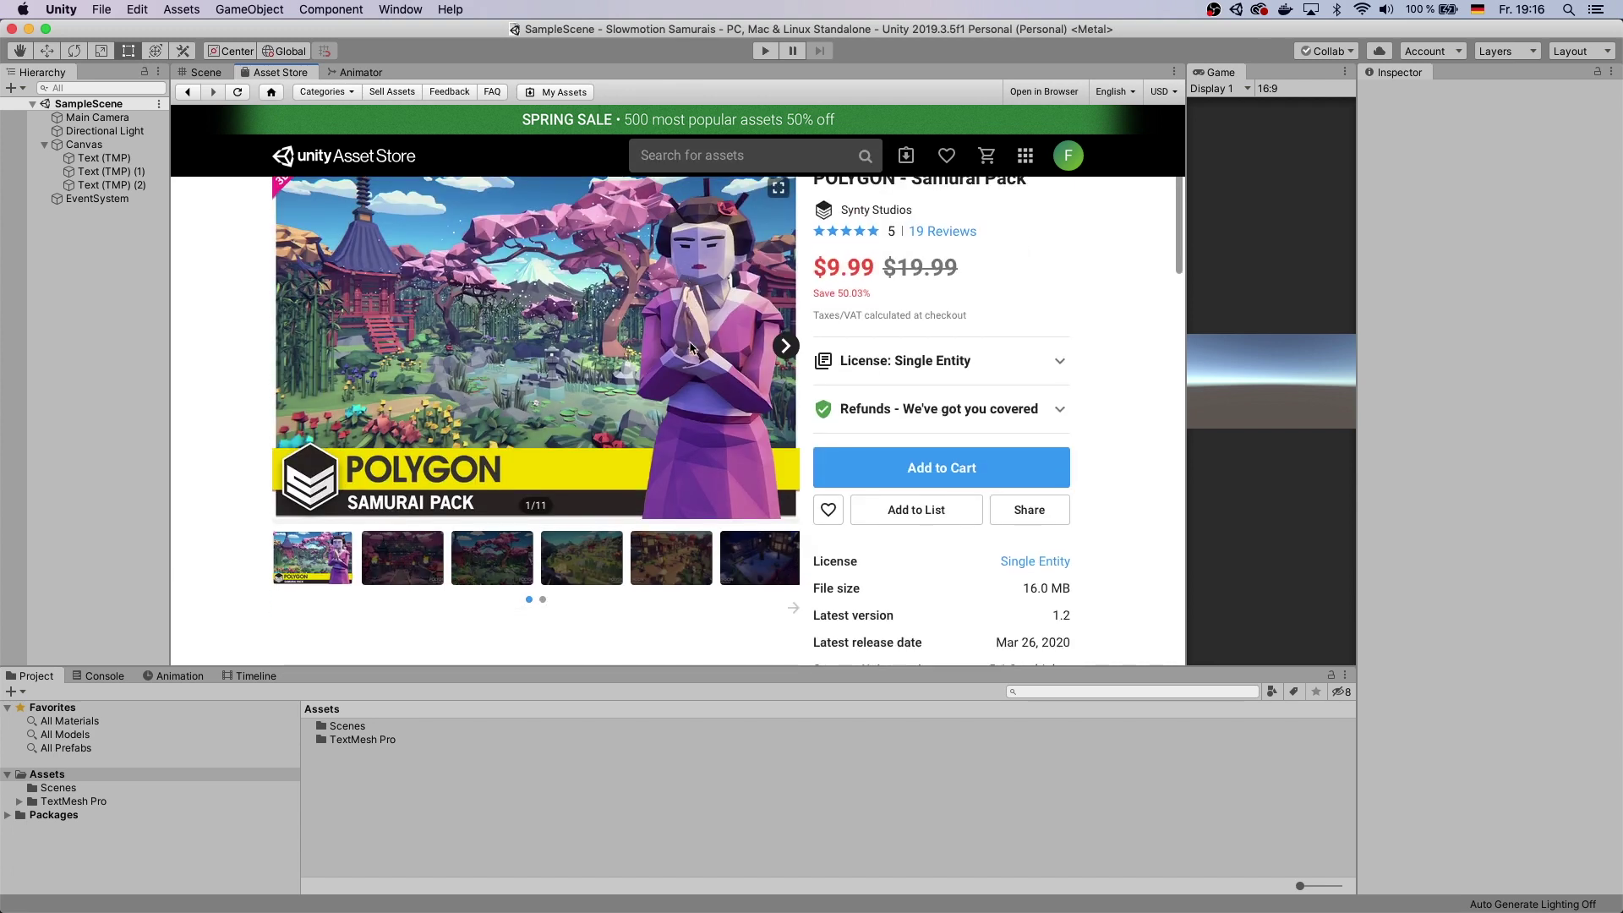
click(784, 347)
triple_click(785, 345)
scroll(788, 361, up, 1)
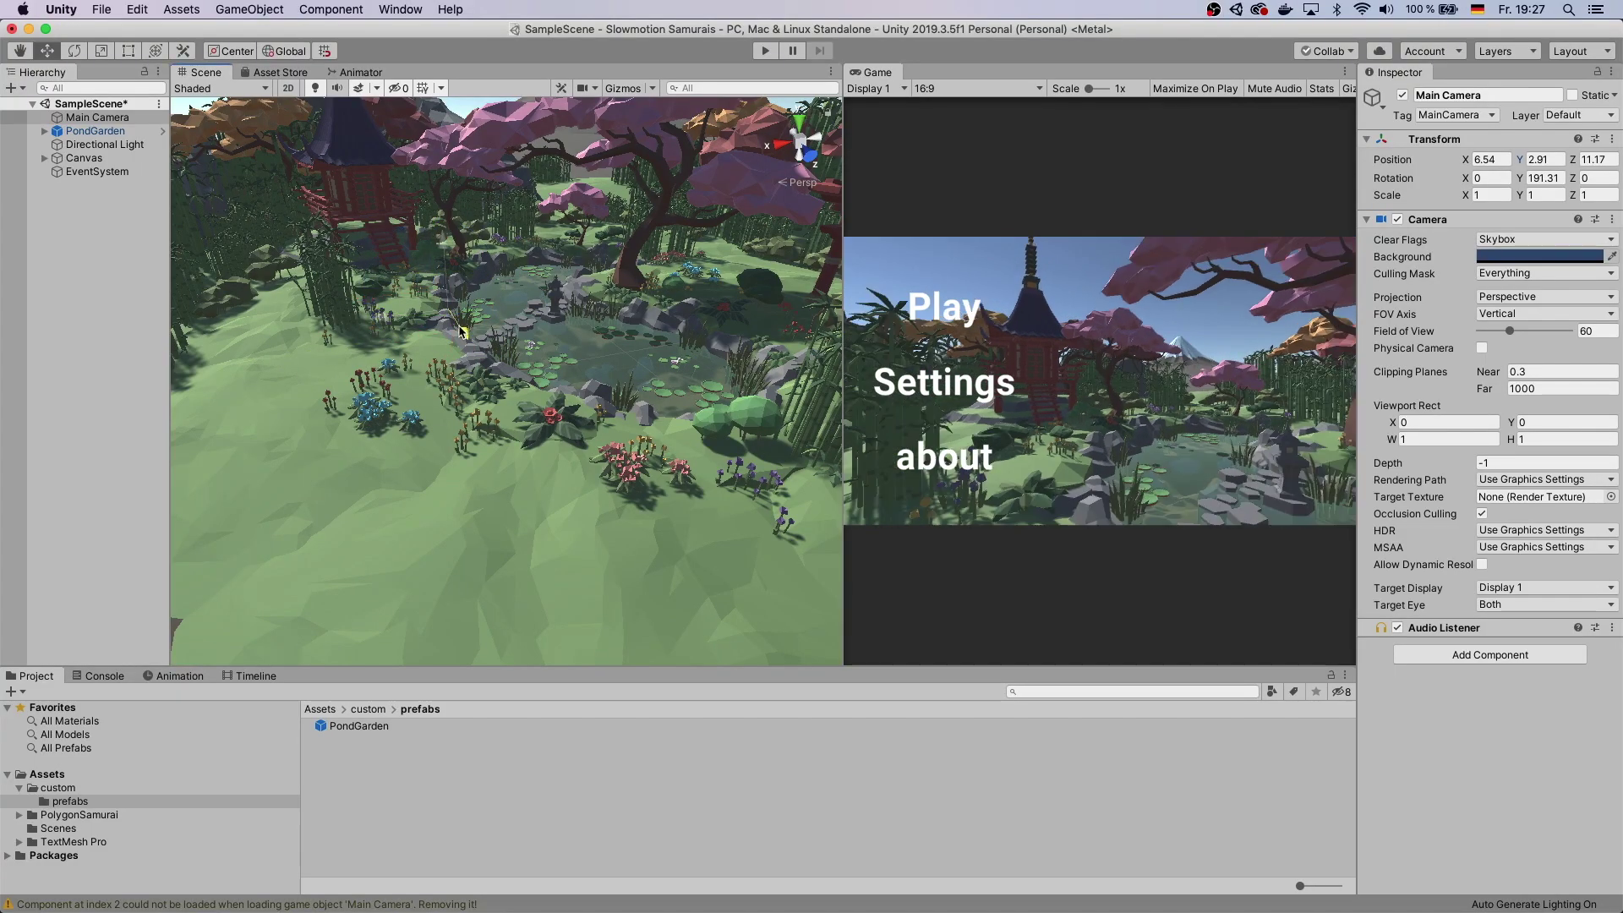
Preview the menu in Play mode, then place the samurai character in the scene and frame it.
click(768, 52)
drag(843, 591, 342, 616)
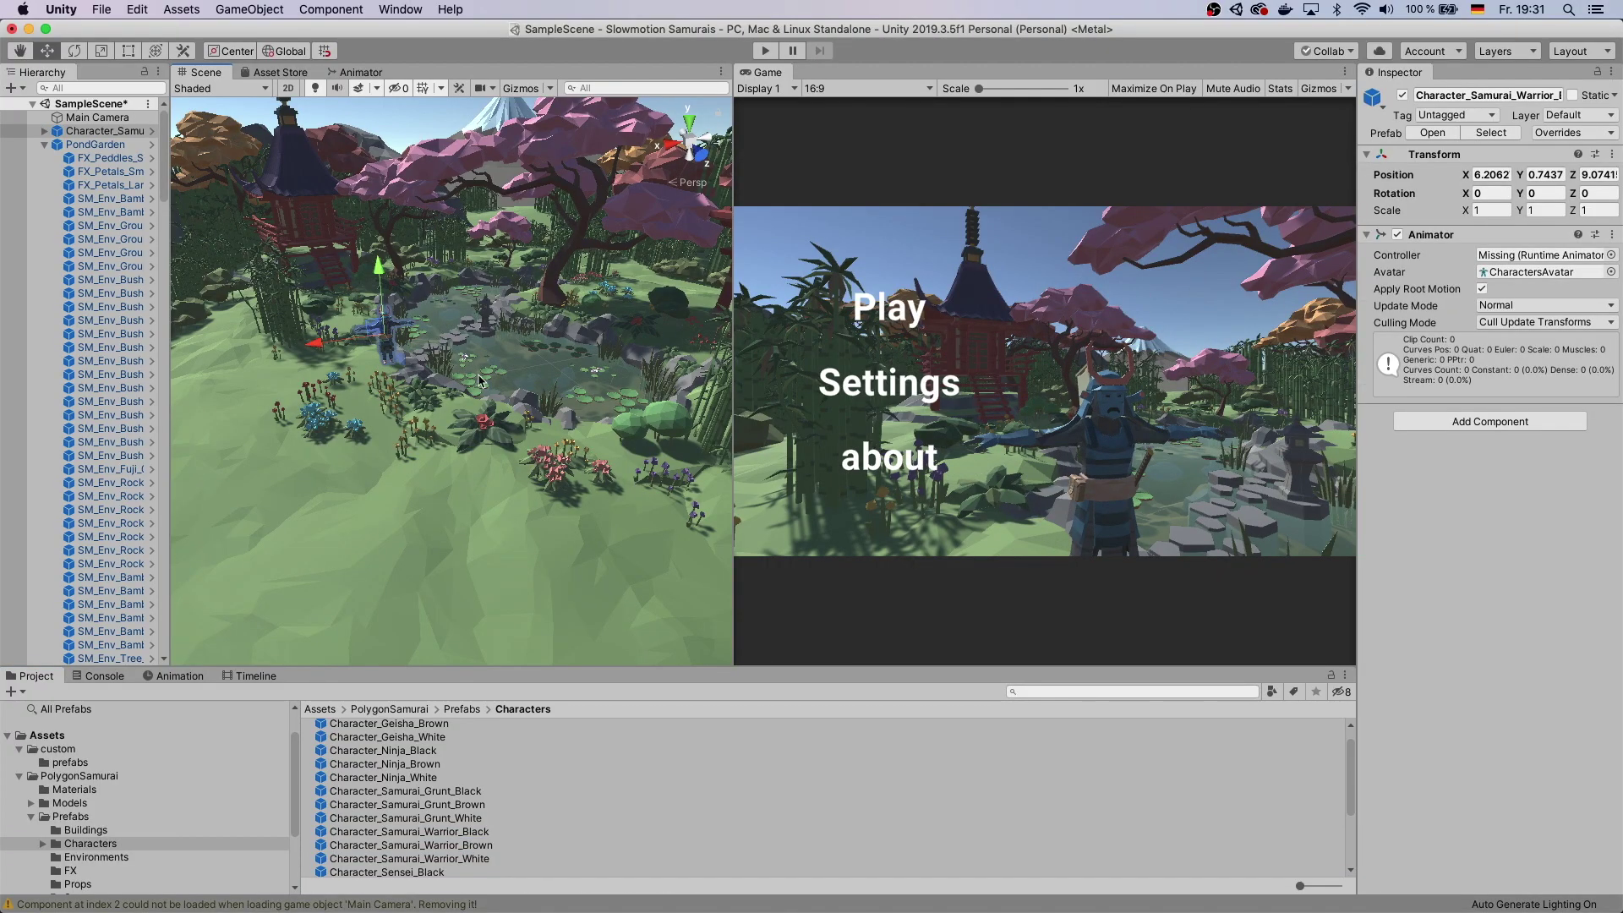
alt+drag(617, 399, 525, 387)
key(f)
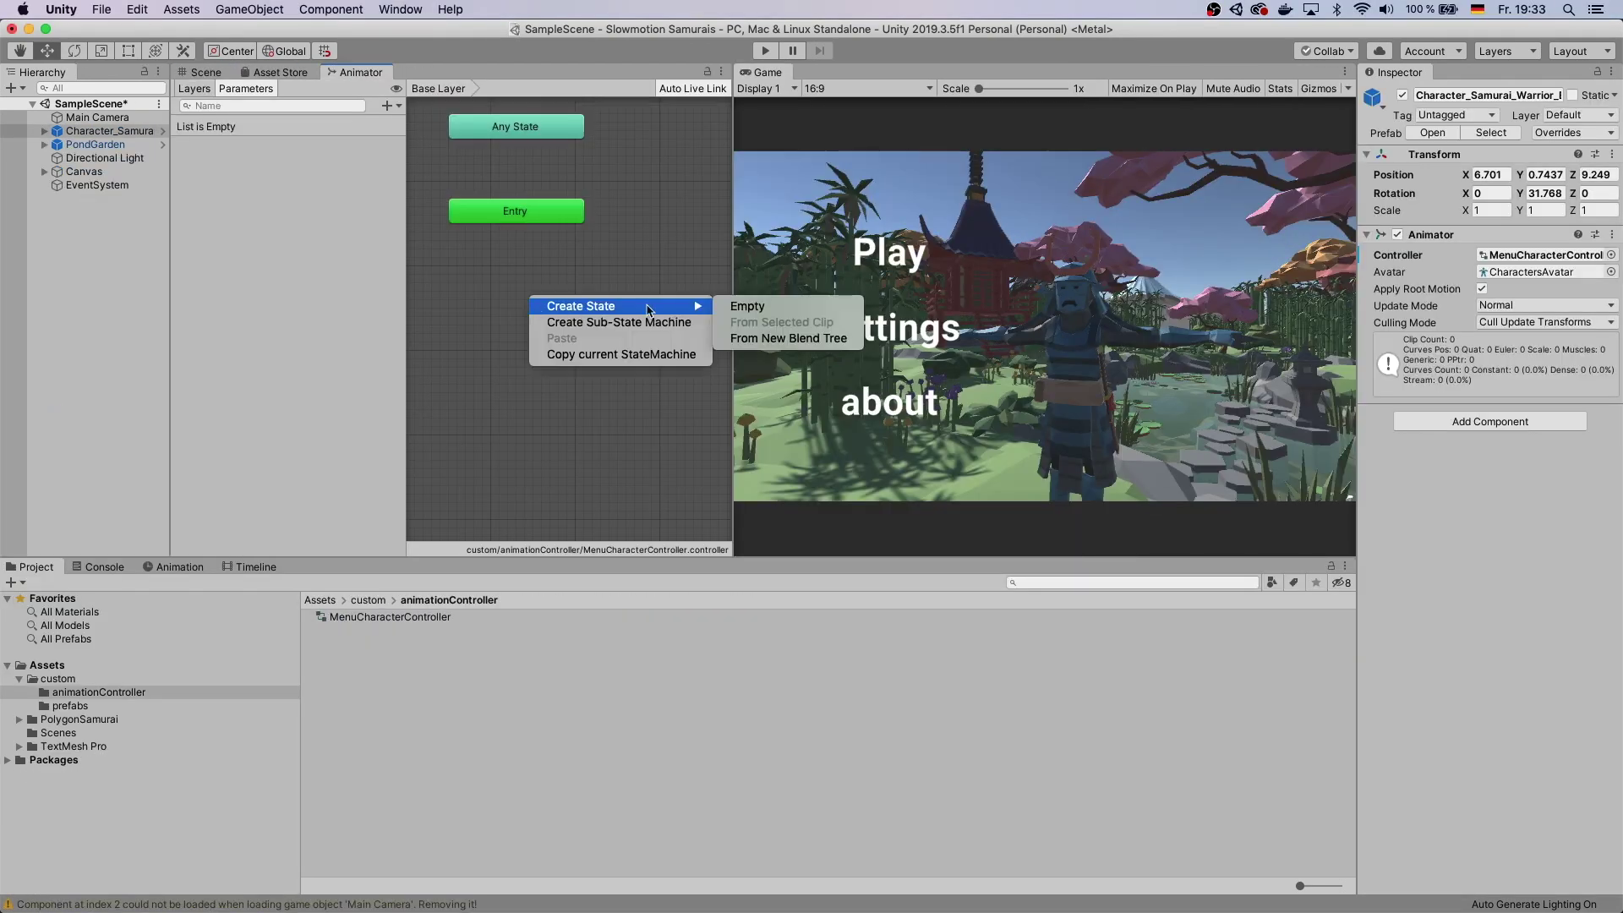
Add an empty animator state and rotate the SM_Wep_Odachi_01 sword into the samurai's left-hand grip.
click(743, 301)
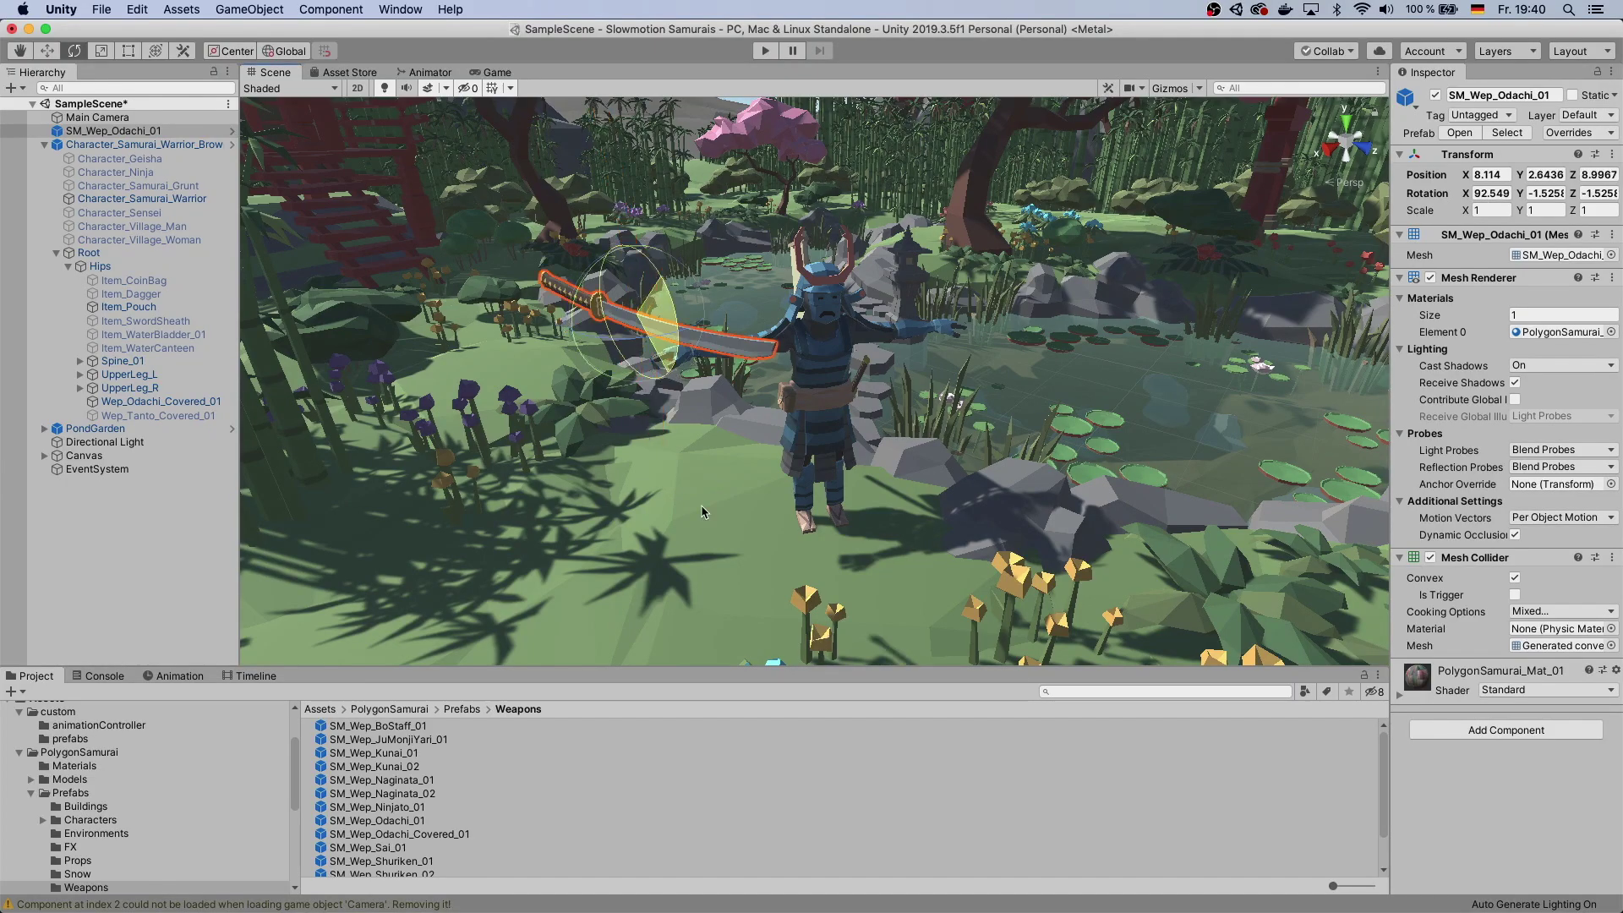
drag(663, 334, 846, 254)
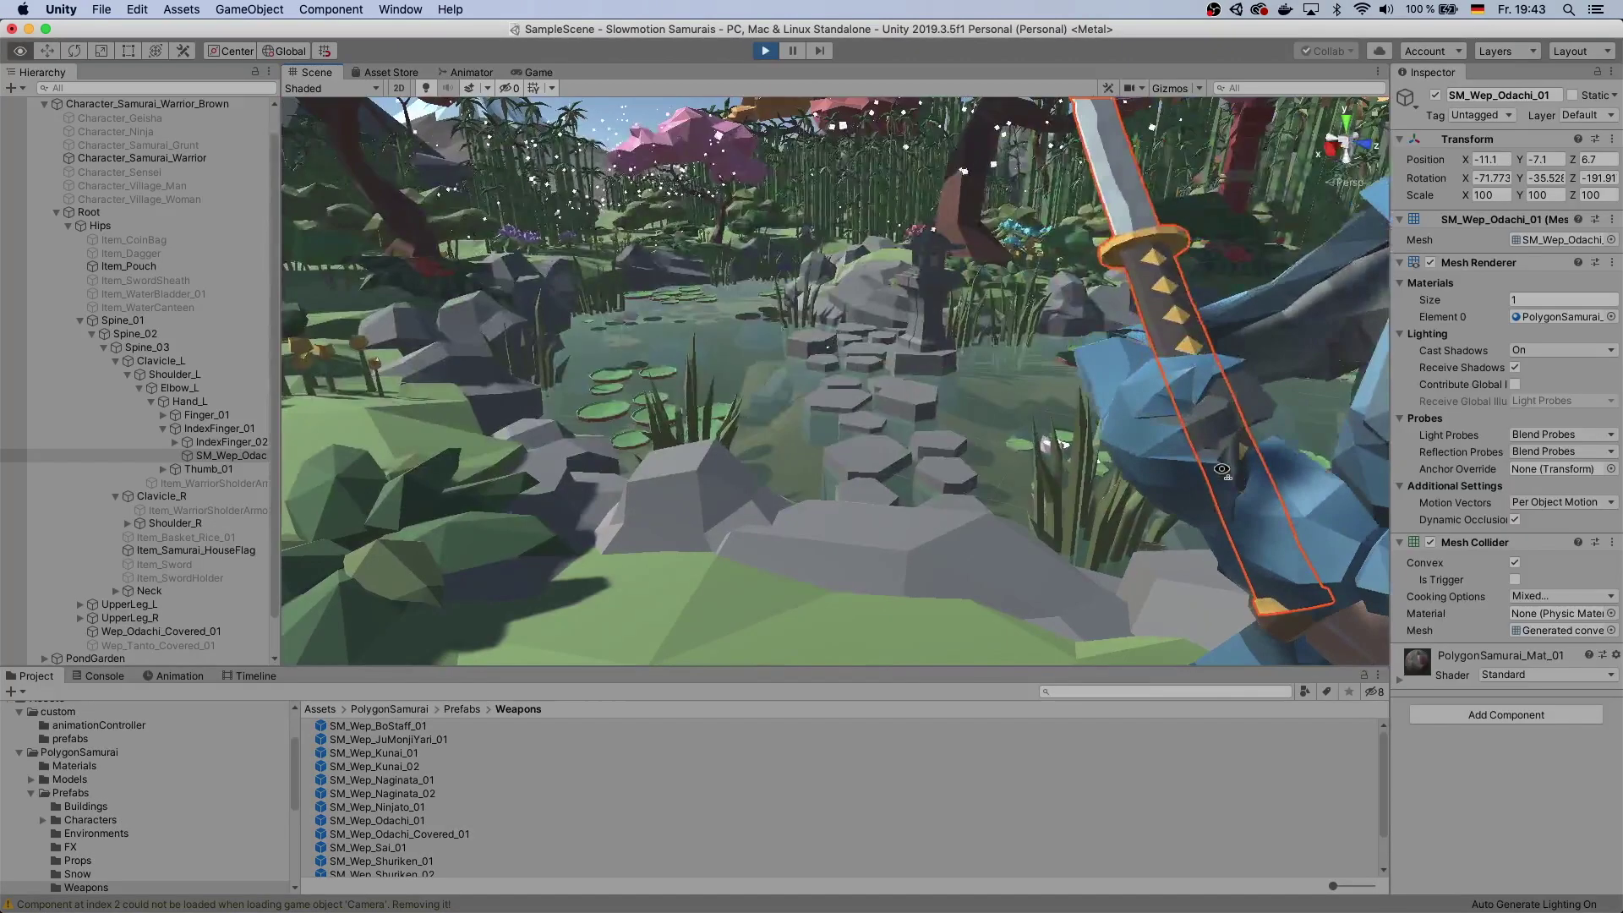
alt+drag(1099, 422, 1206, 477)
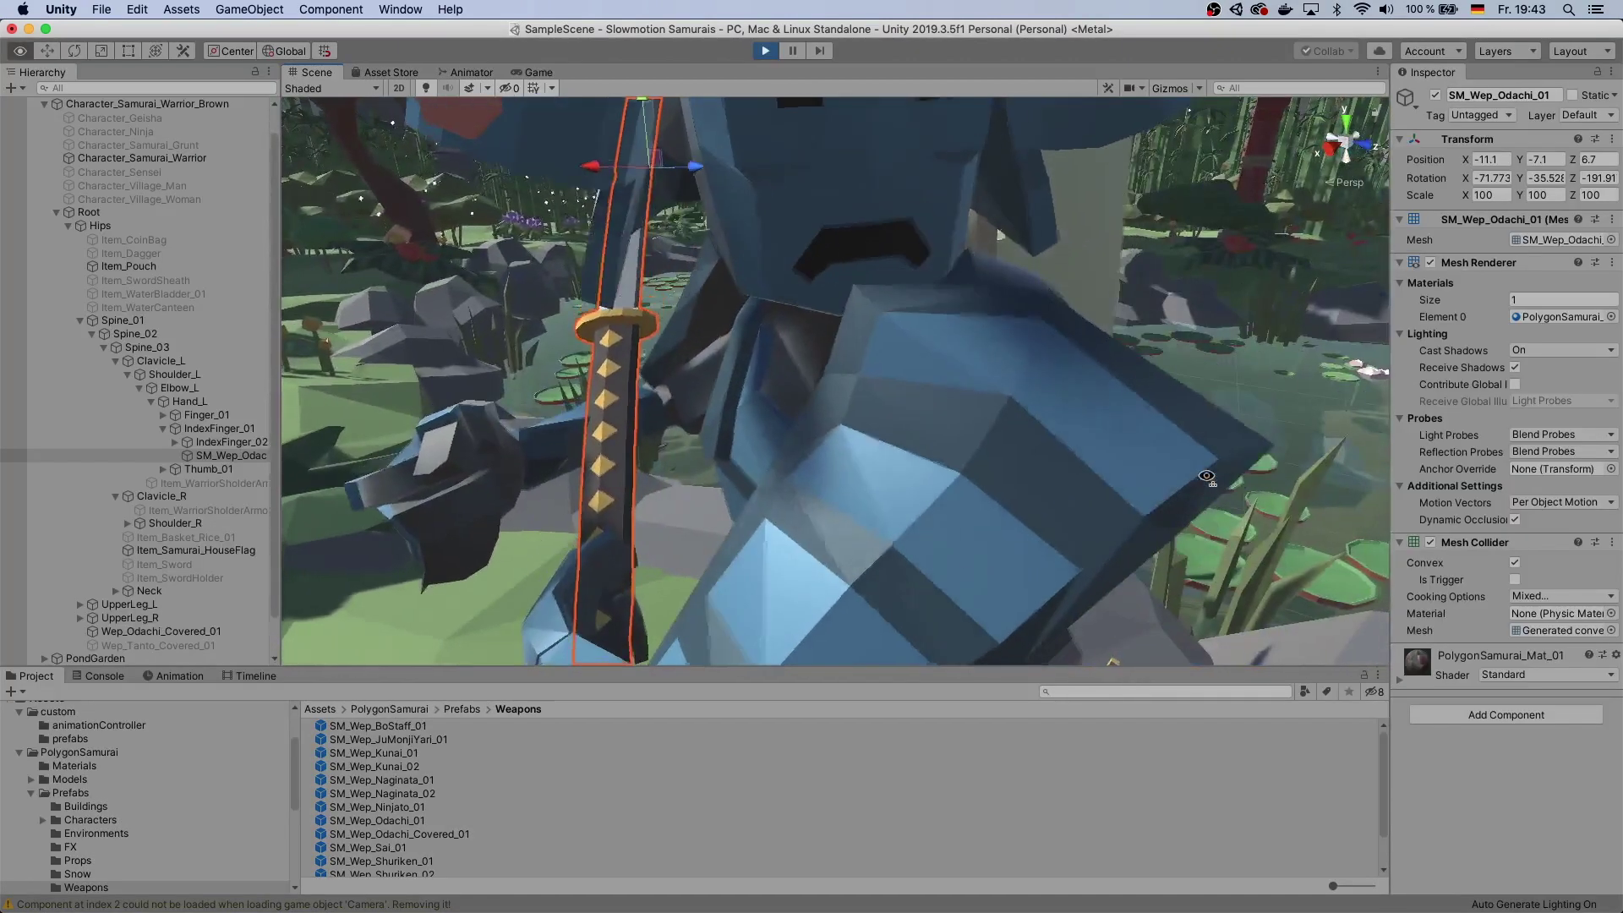
scroll(1201, 477, down, 10)
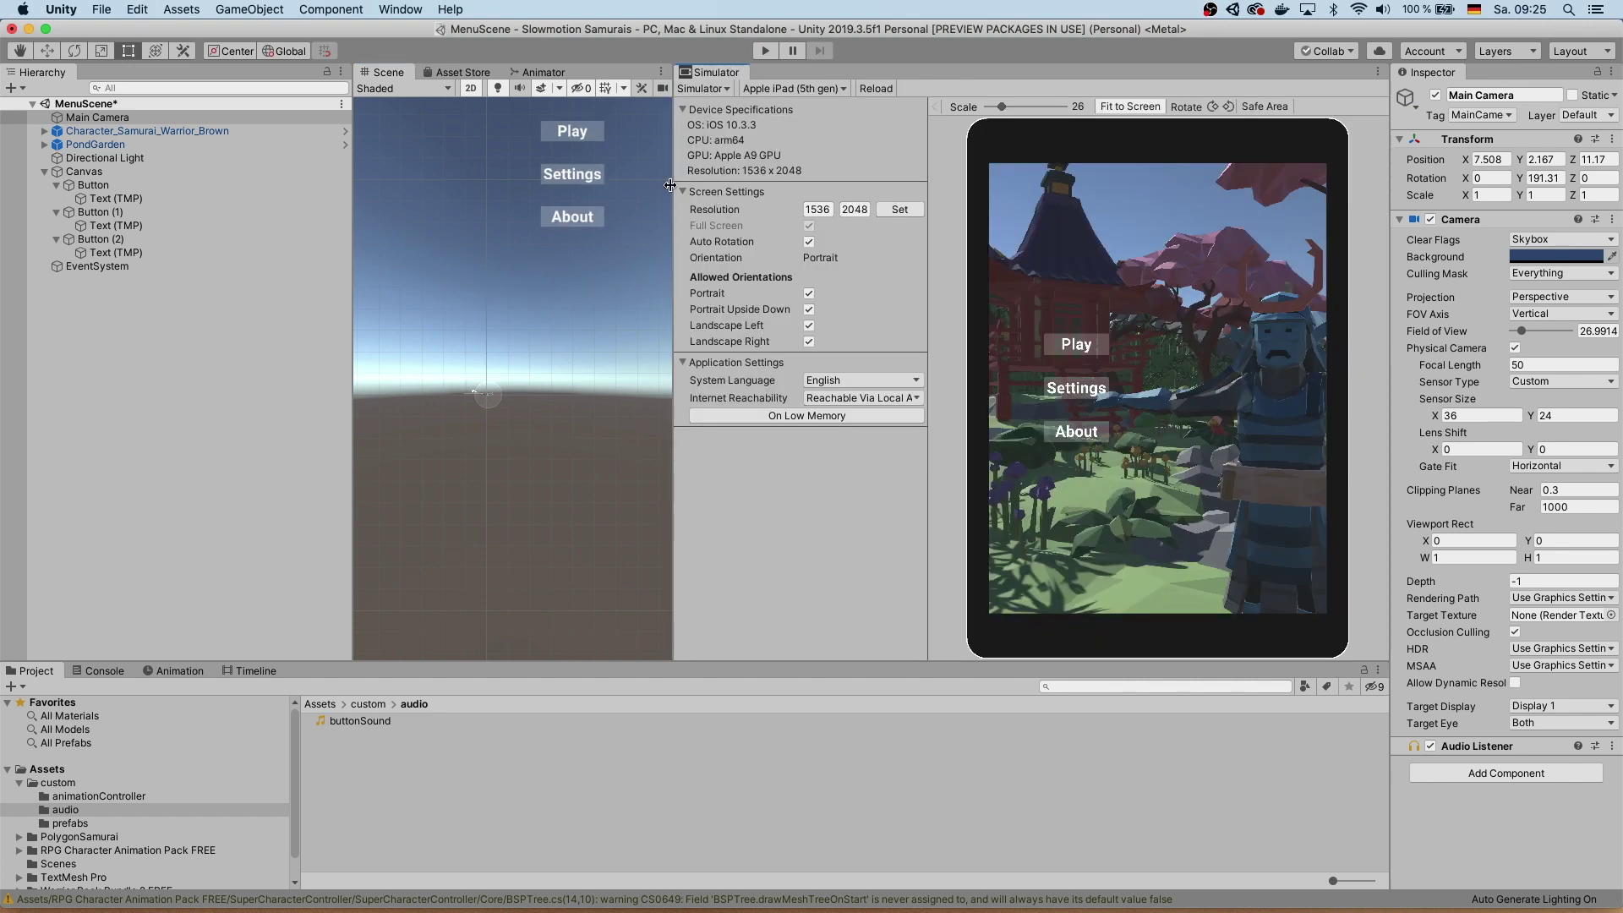
Preview the menu on an Apple iPhone 8 in landscape at scale 46 in a wider Simulator panel.
click(786, 89)
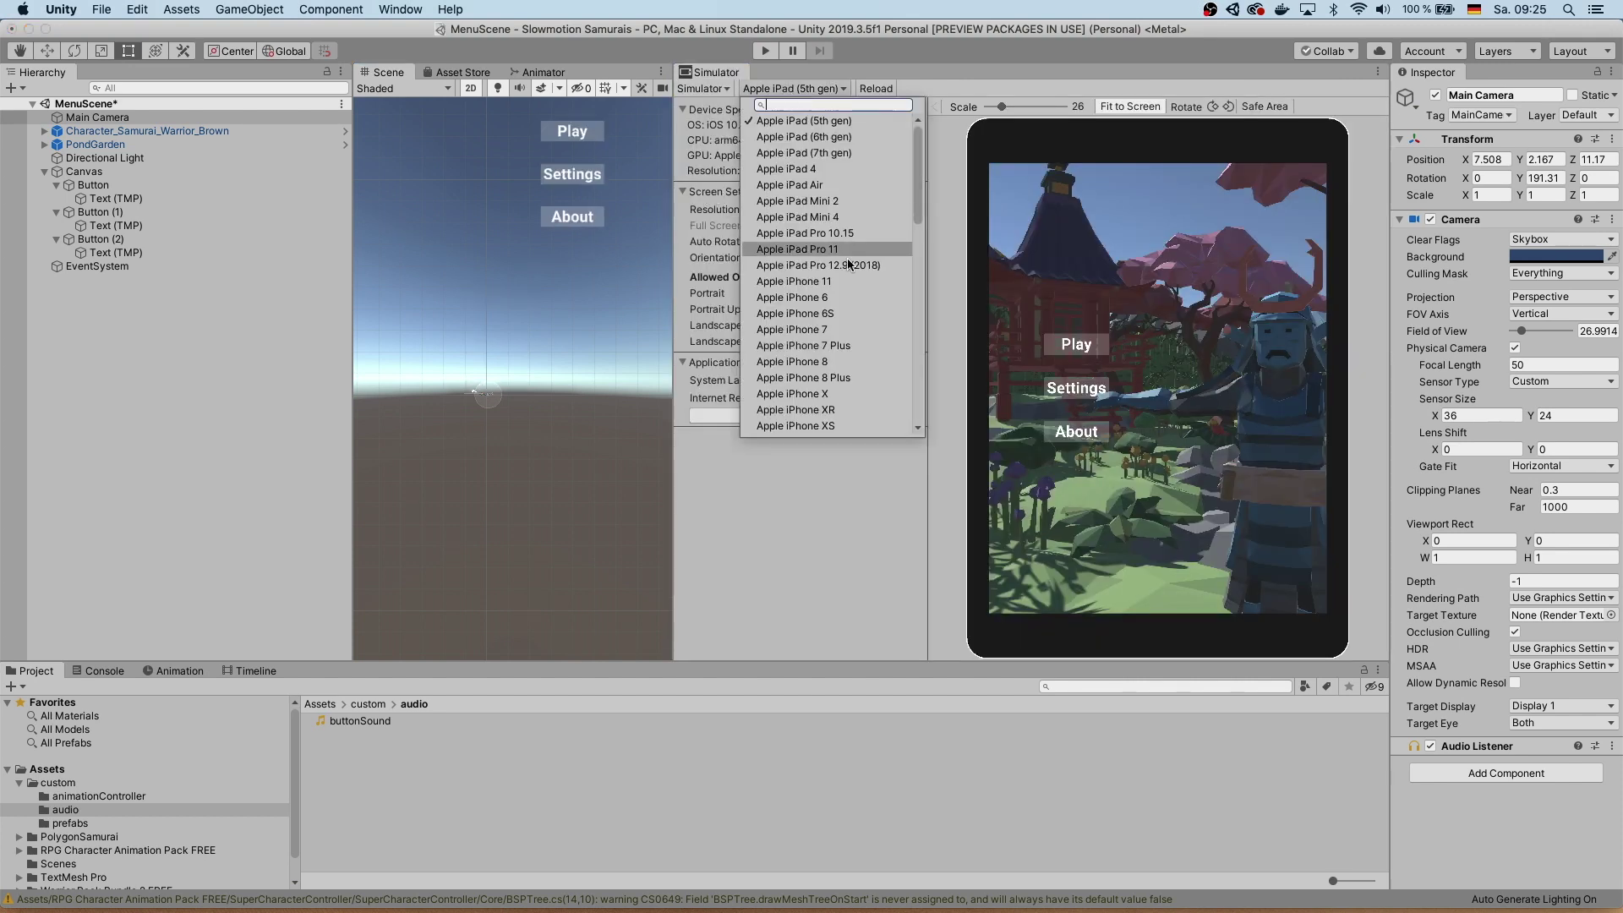
click(849, 361)
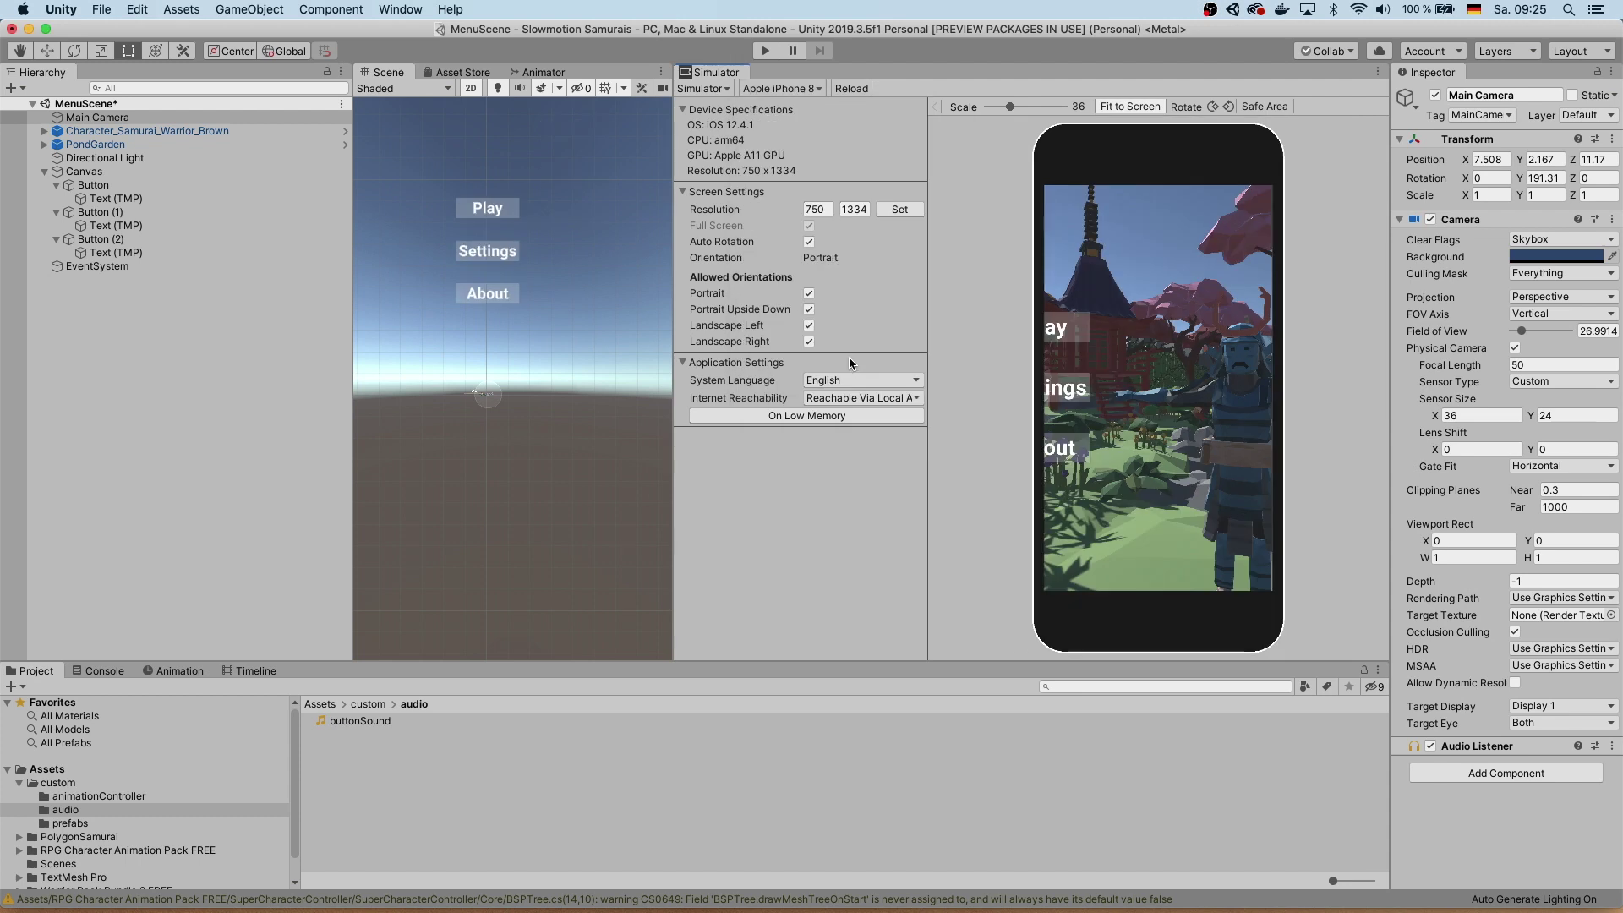
click(1227, 106)
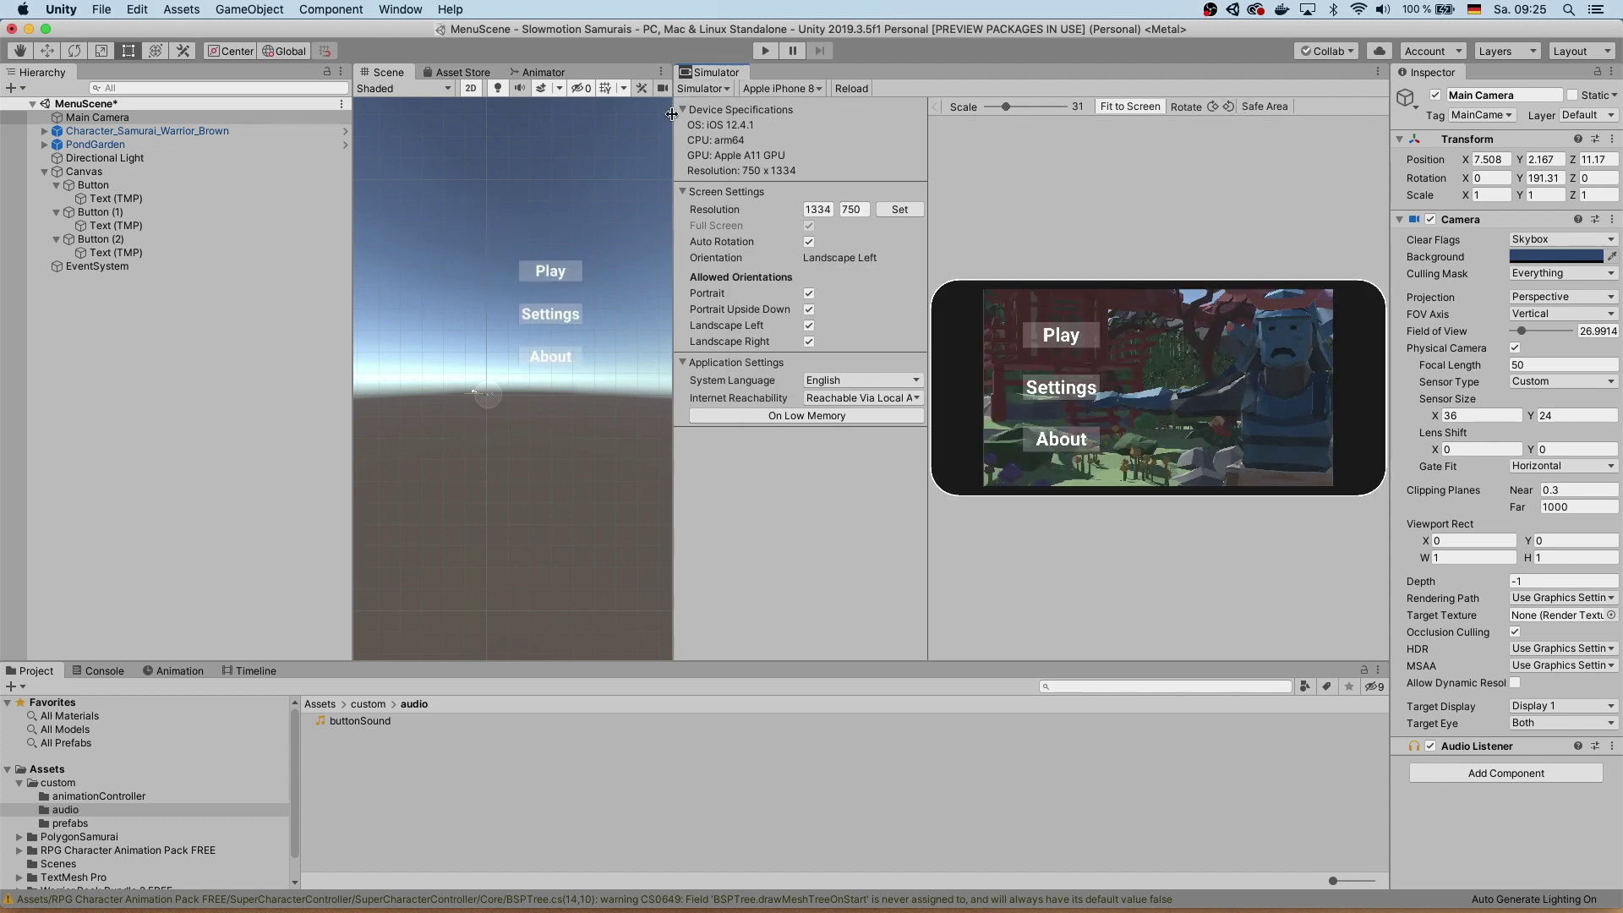
drag(1006, 107, 1019, 107)
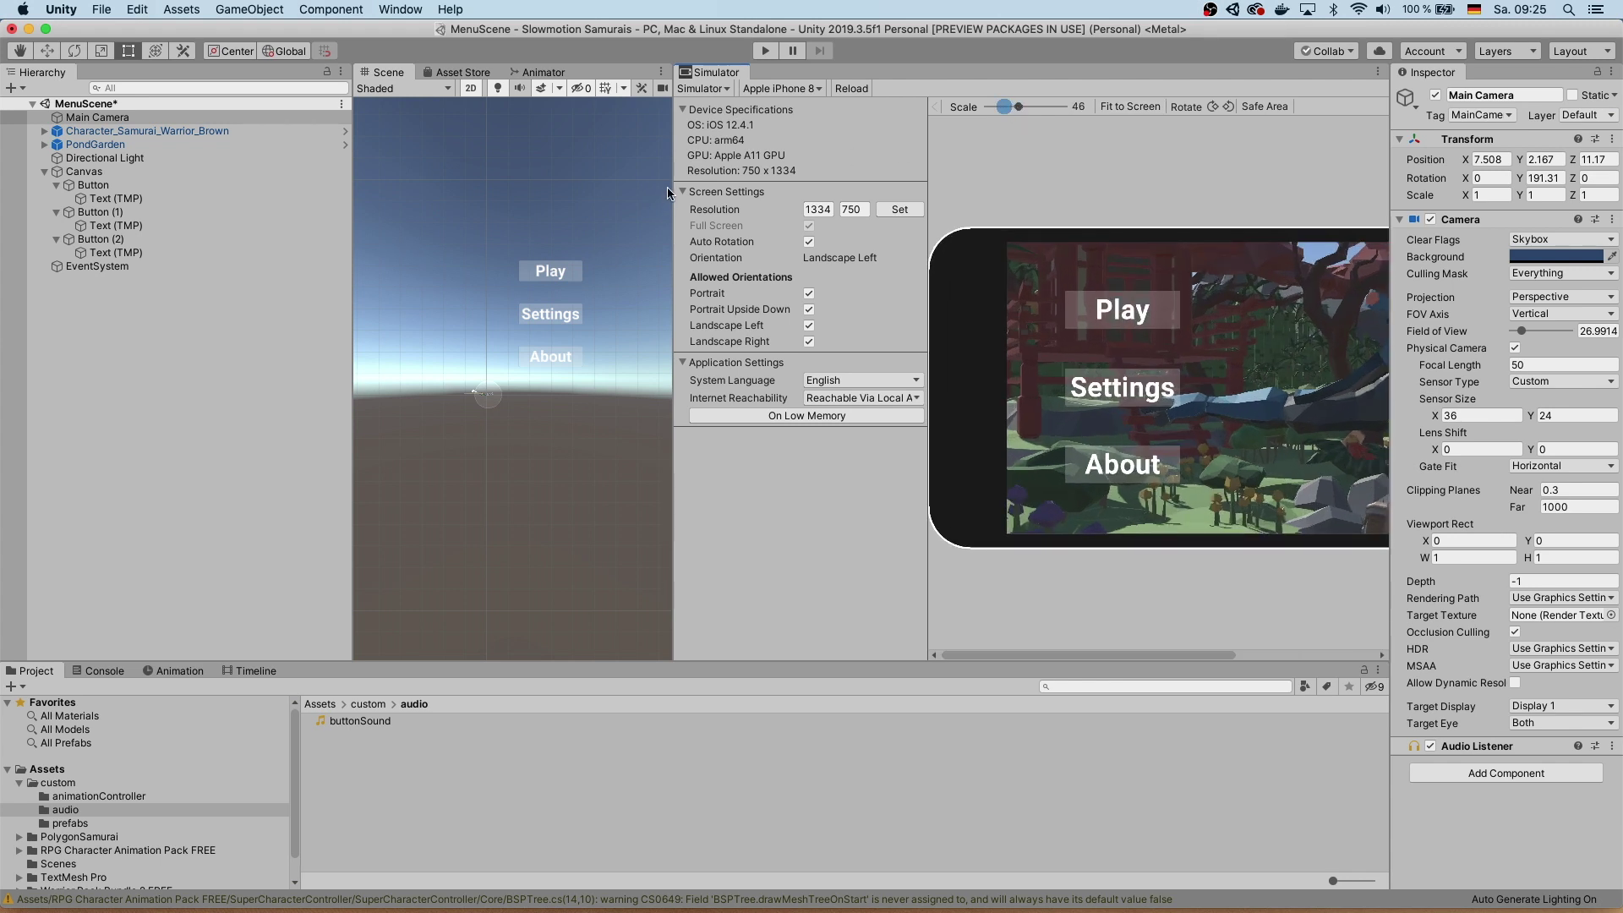
drag(710, 72, 589, 74)
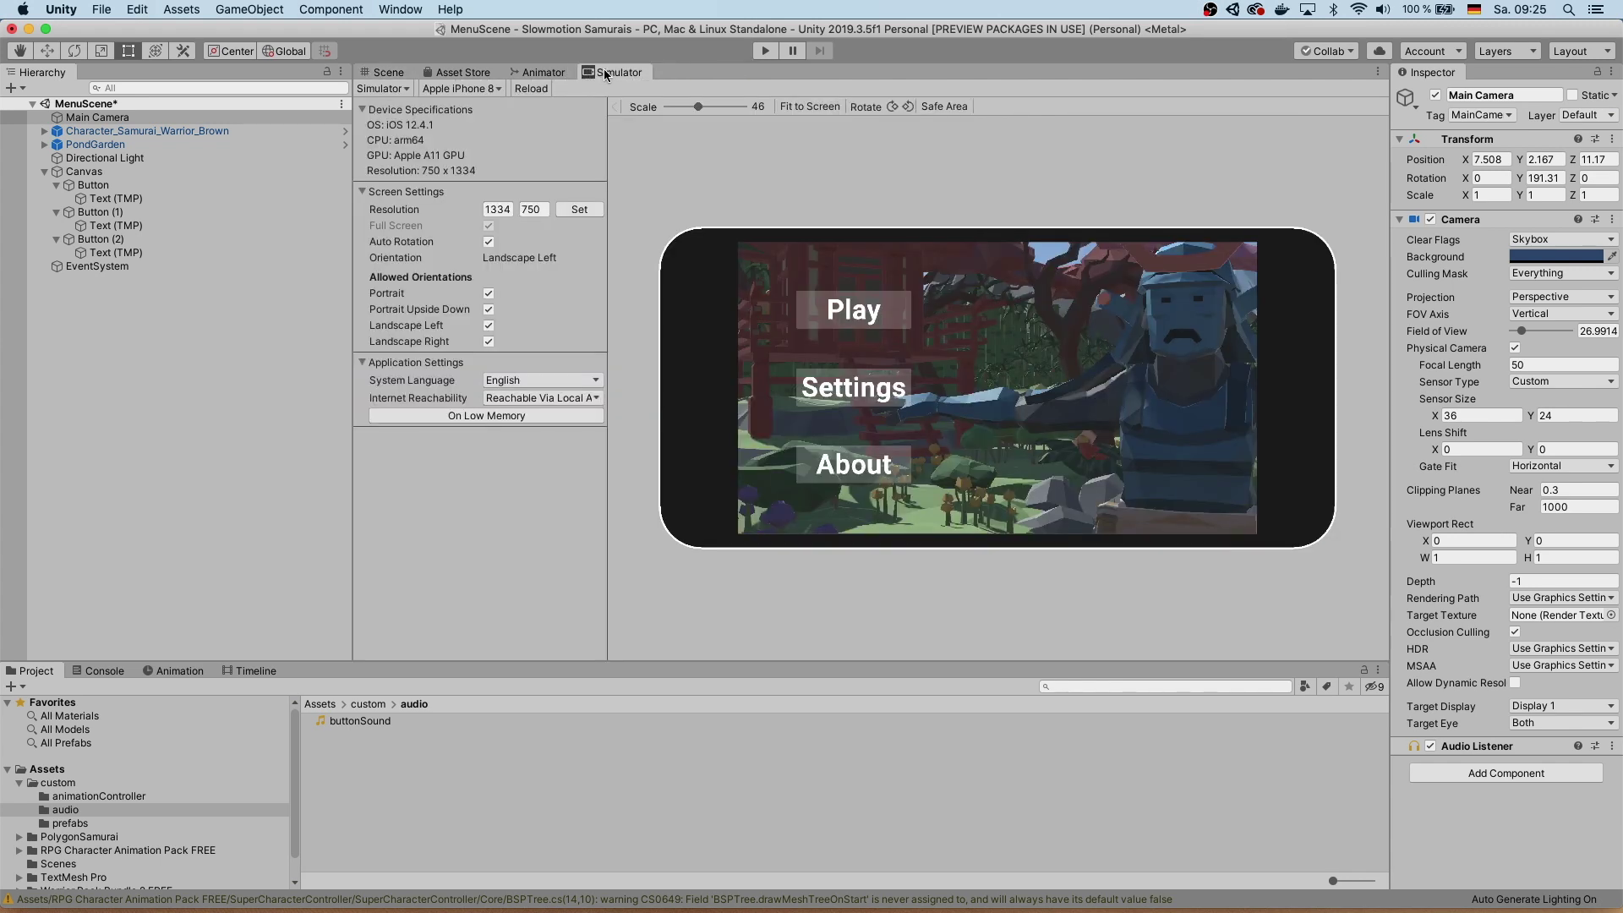
right_click(605, 75)
Set the Depth Of Field aperture to 5.3 and colour grading brightness to 83.
click(627, 238)
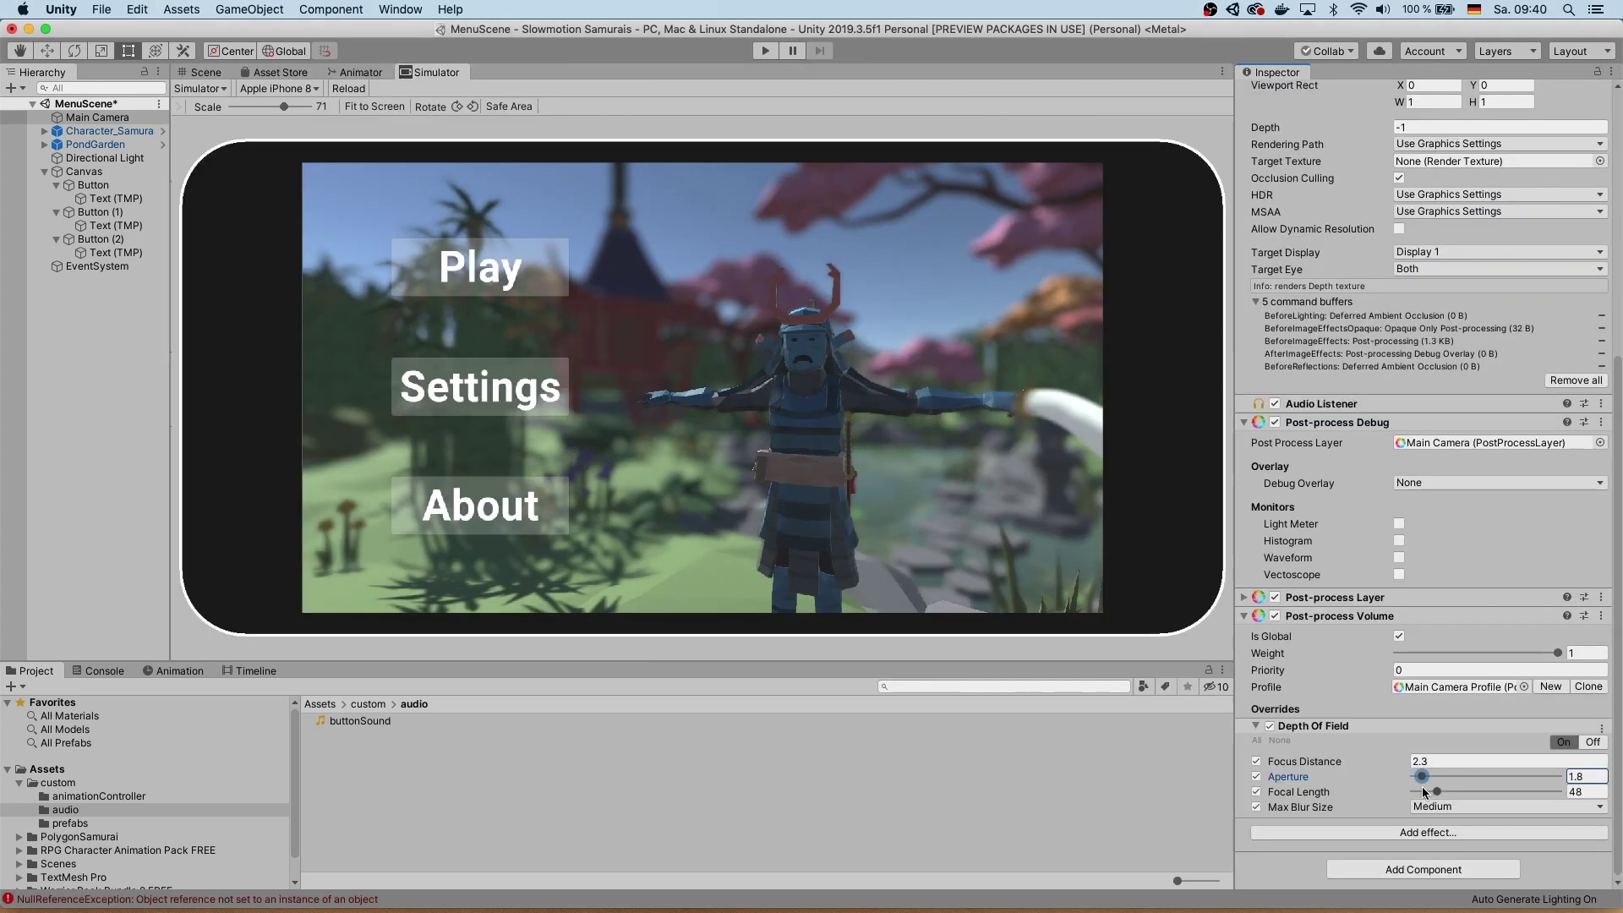
drag(1425, 792, 1439, 790)
click(1438, 791)
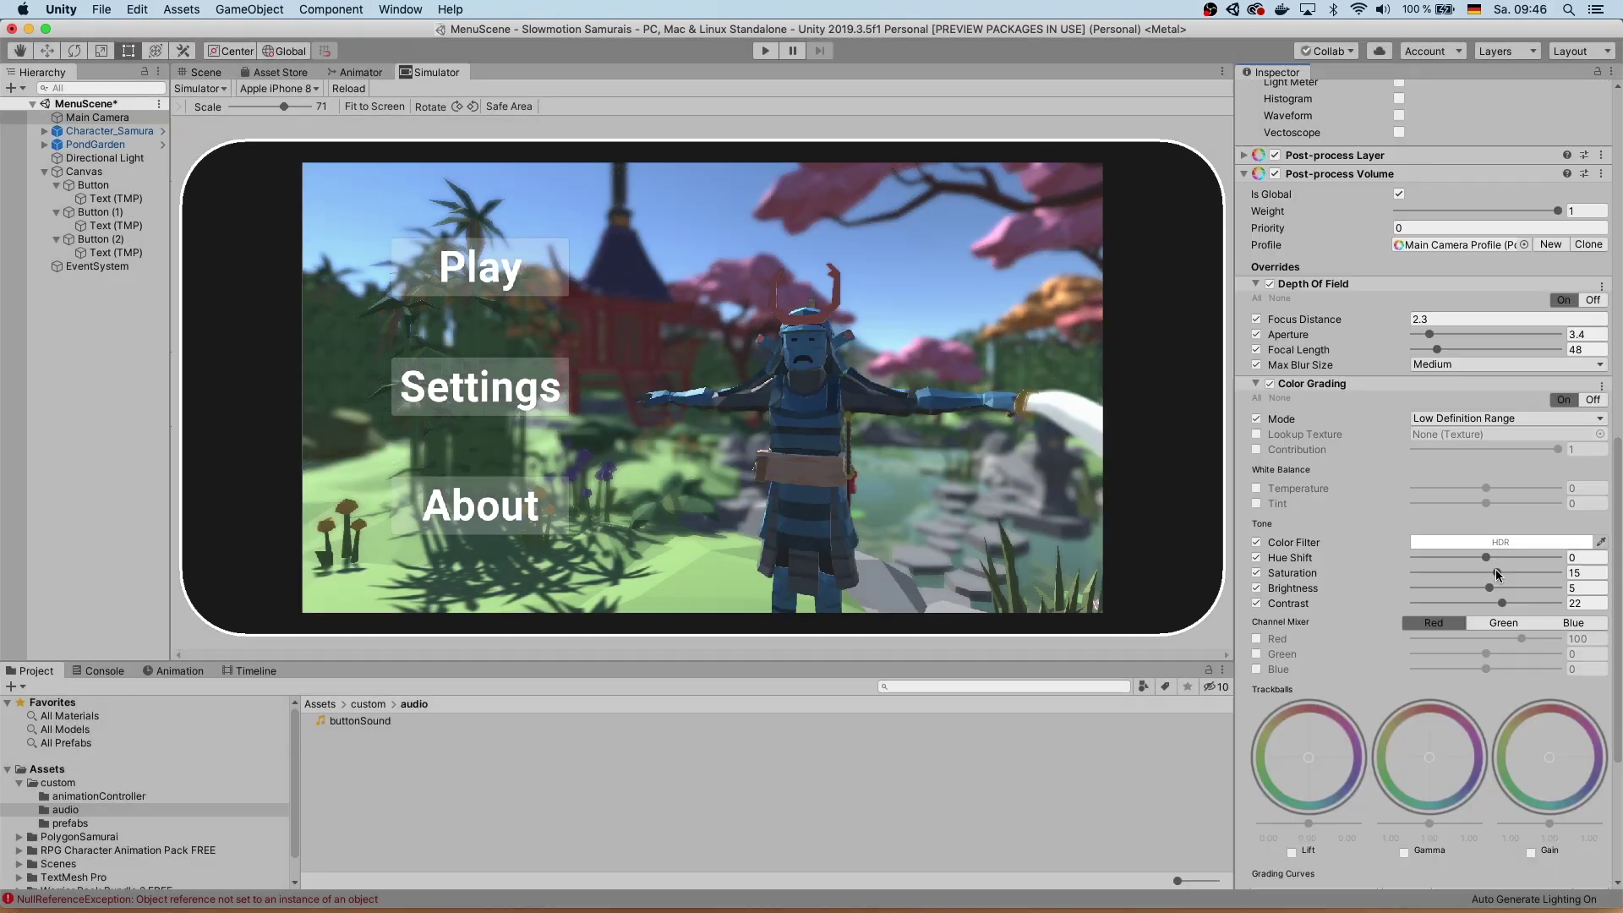
mouse_move(1540, 589)
mouse_down()
mouse_move(1504, 588)
mouse_move(1528, 607)
mouse_up()
Preview the game, make the background panel translucent, and darken the Play button's background.
click(765, 51)
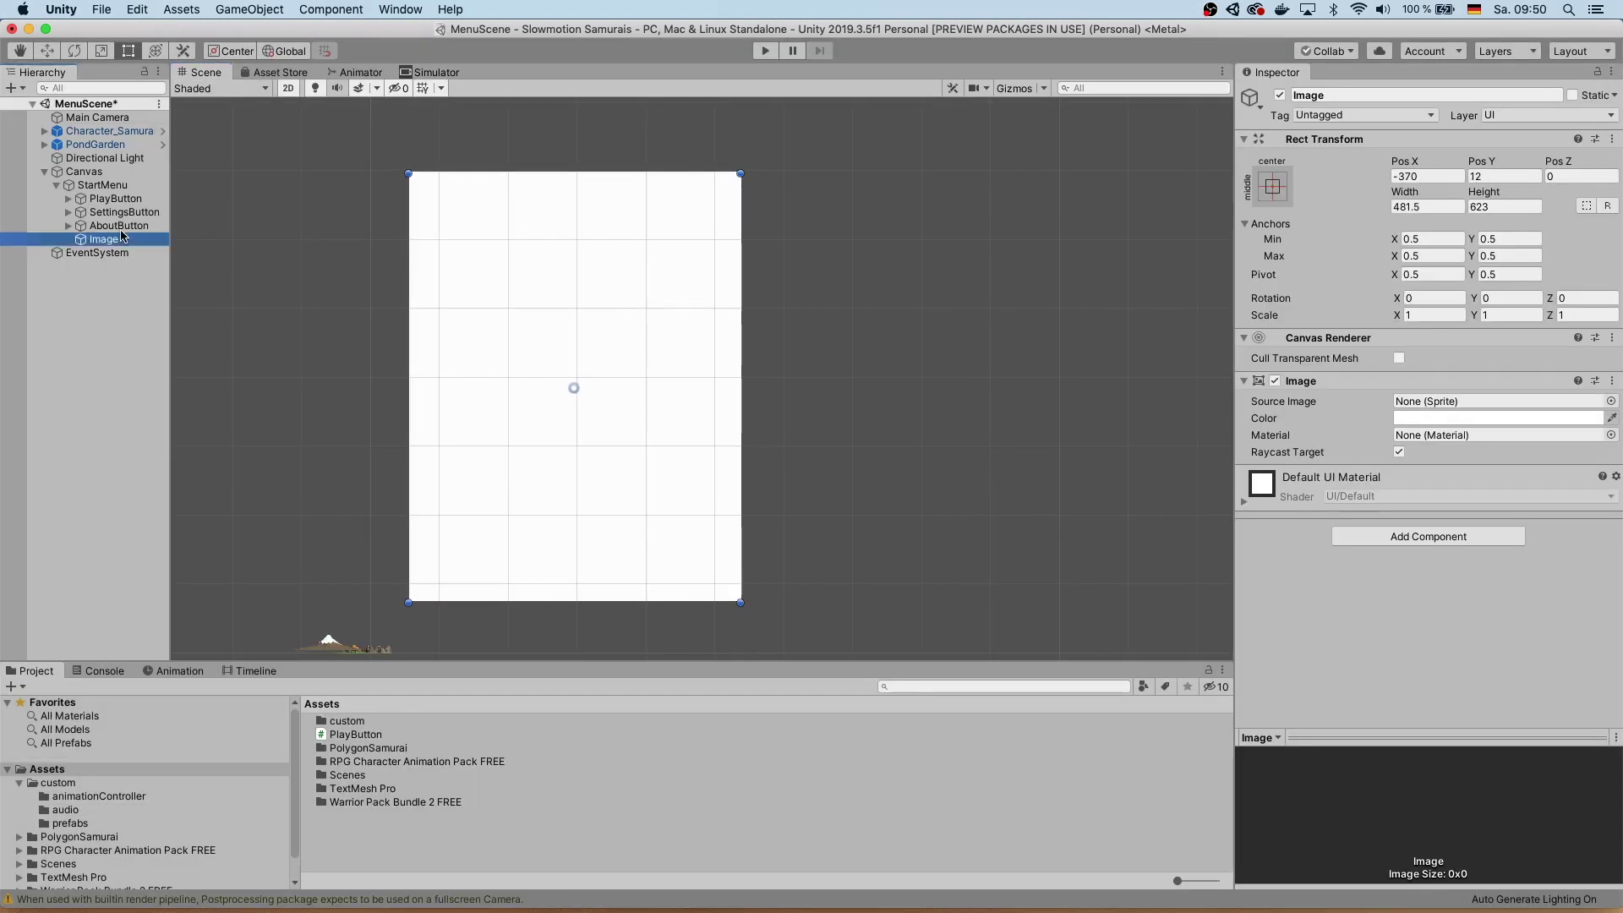
click(1496, 417)
drag(557, 527, 476, 536)
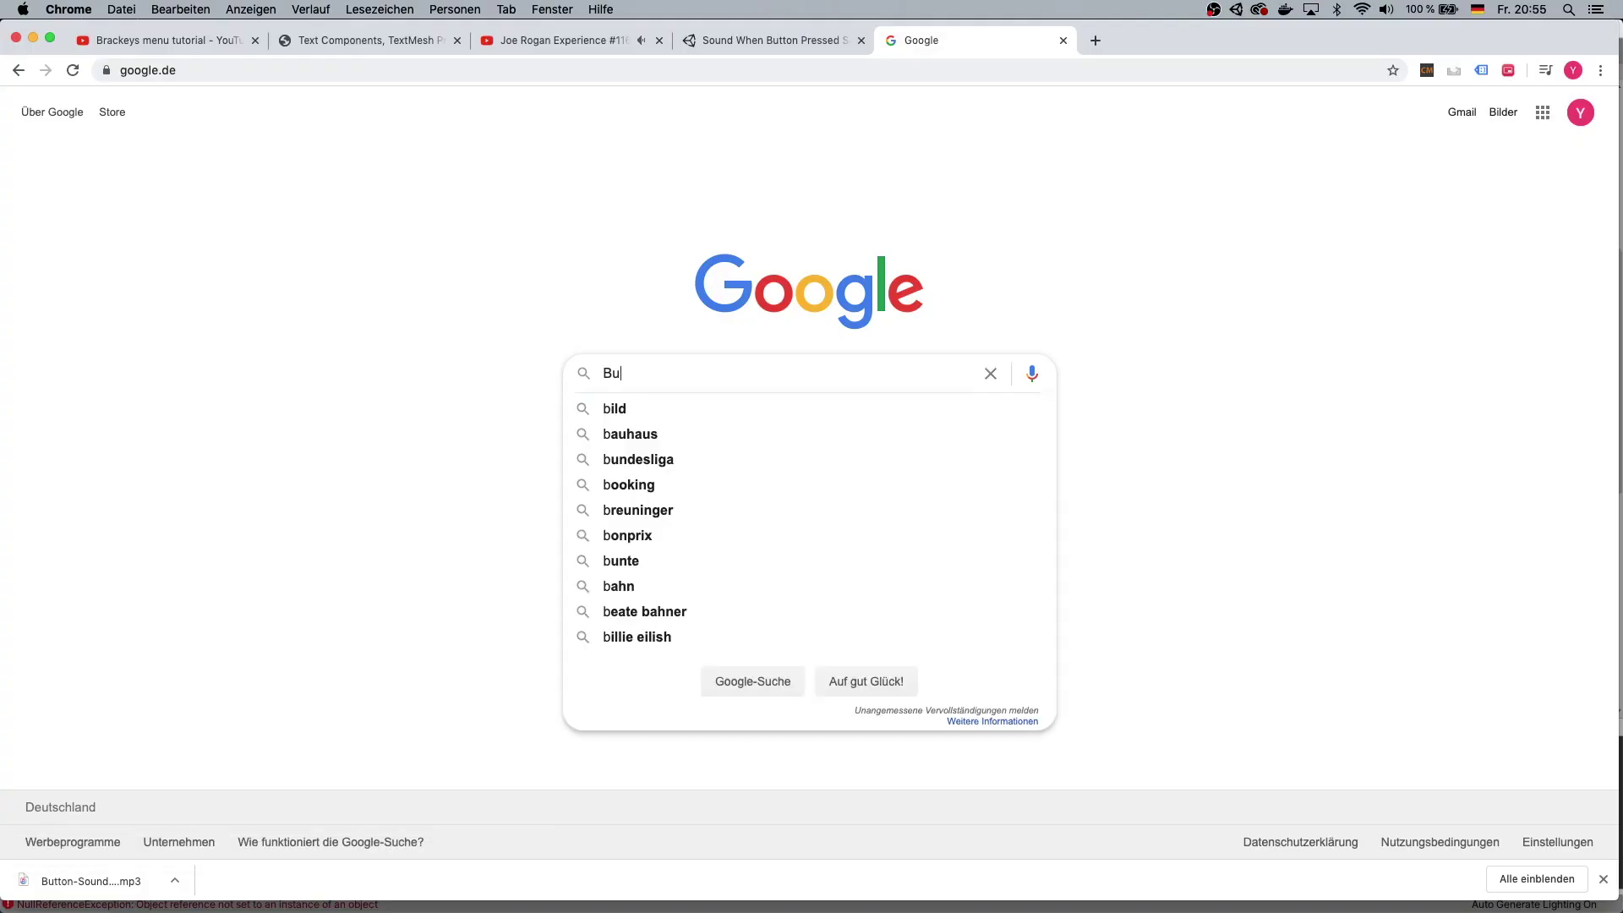
text(tton)
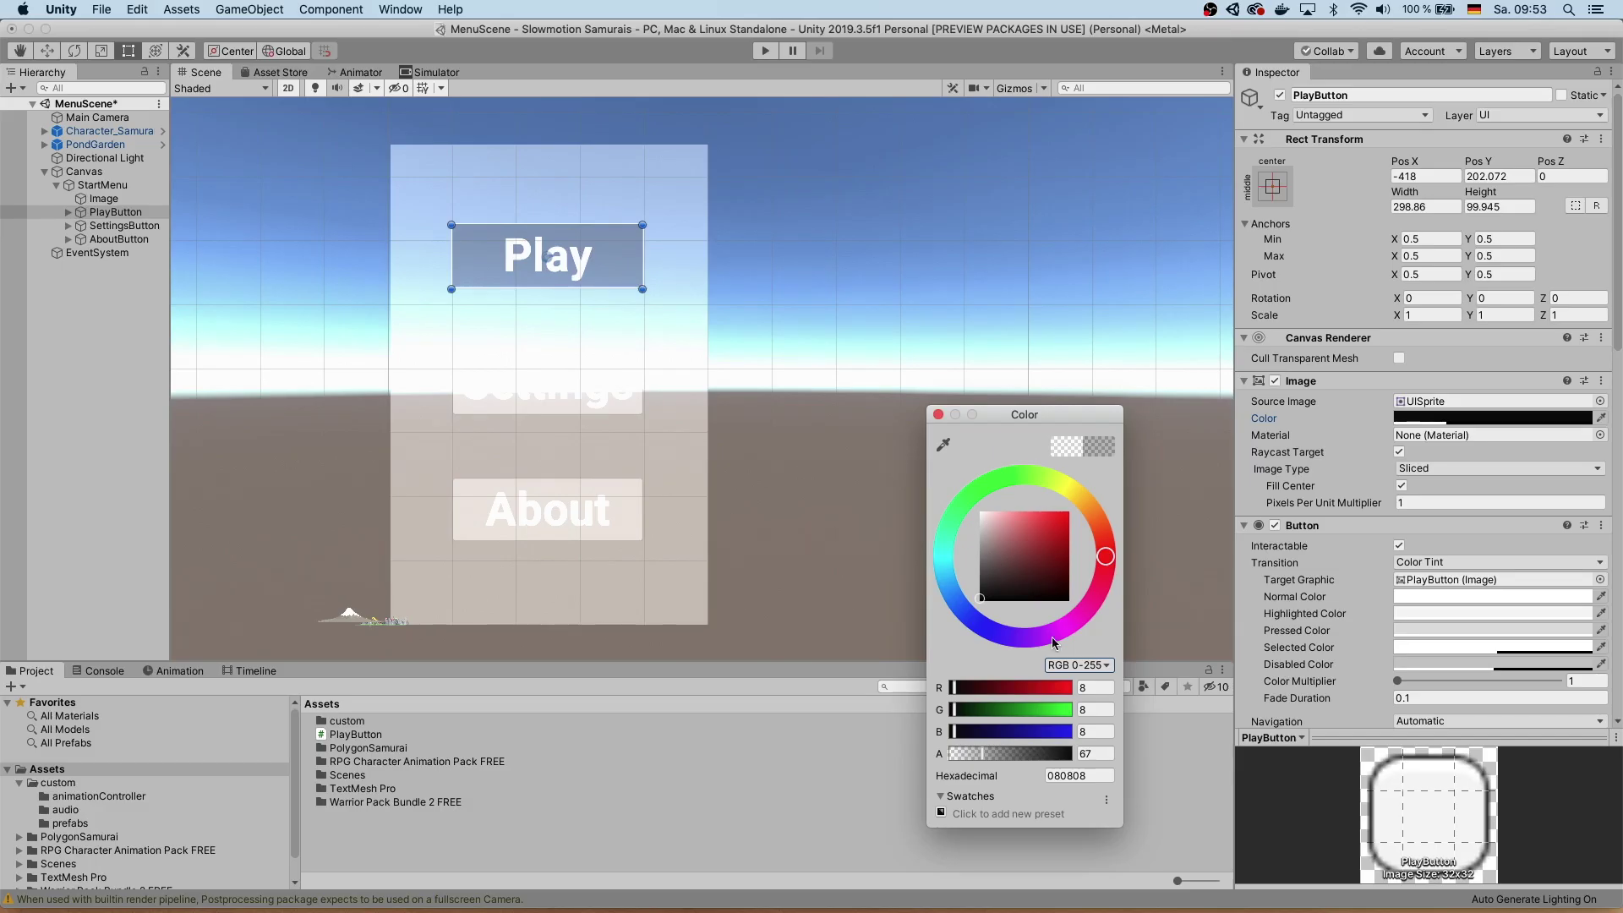
drag(989, 753, 1072, 755)
Shift the Play button colour to a near-black dark brown.
mouse_move(983, 599)
mouse_down()
mouse_move(987, 563)
mouse_move(991, 591)
mouse_move(1018, 580)
mouse_move(989, 587)
mouse_move(989, 558)
mouse_move(979, 601)
mouse_up()
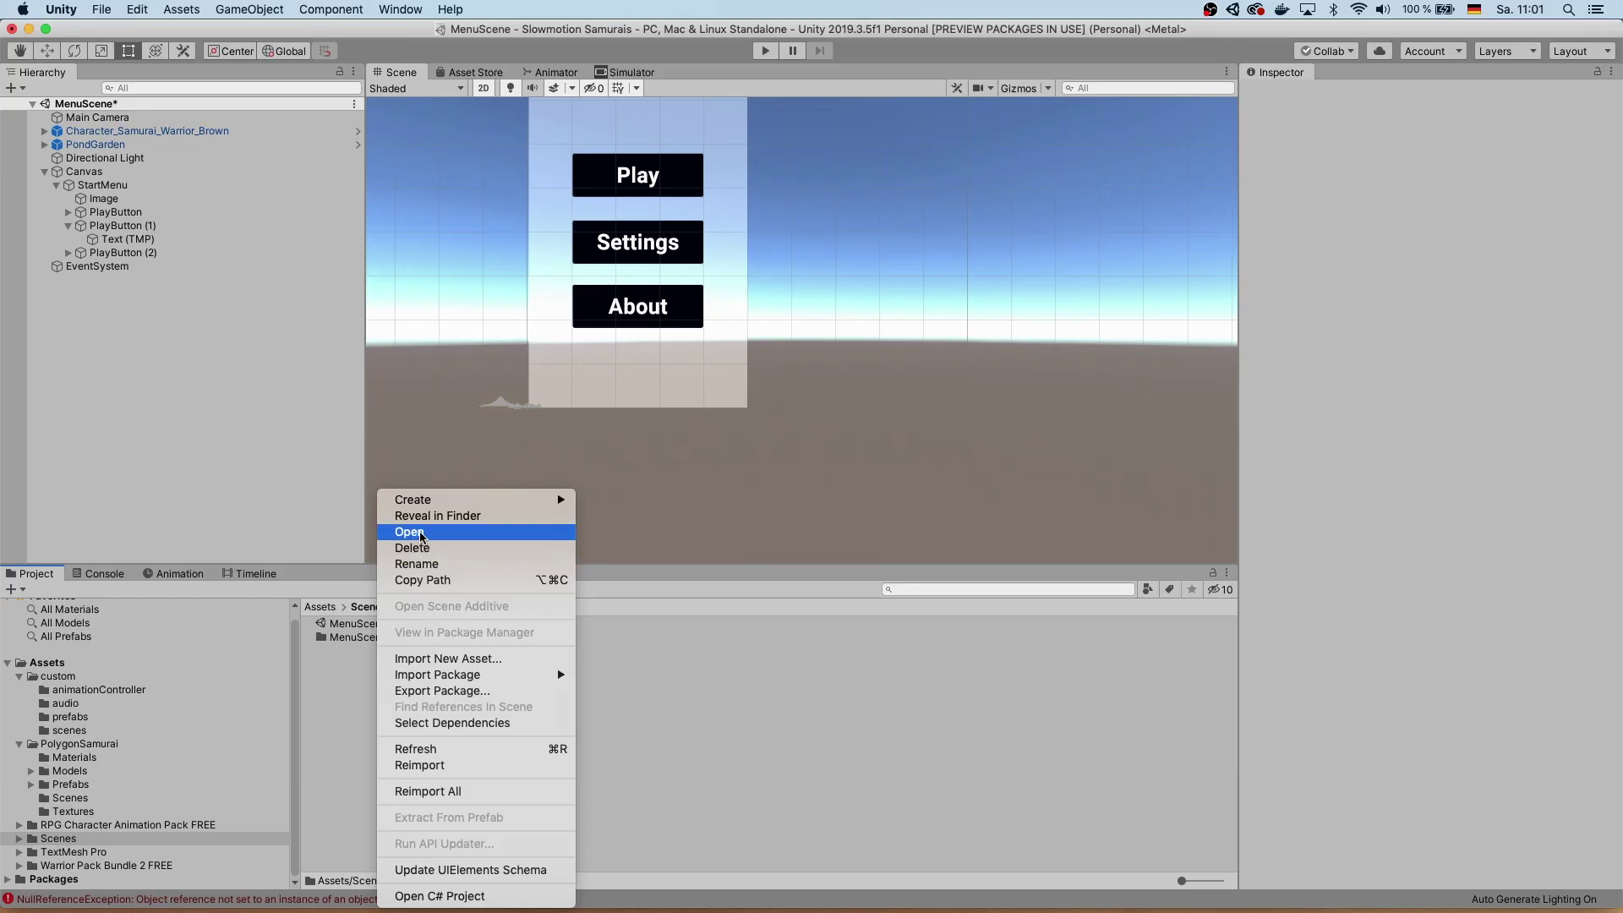
Create the new FightScene asset and place the Castle prefab into it.
mouse_move(431, 504)
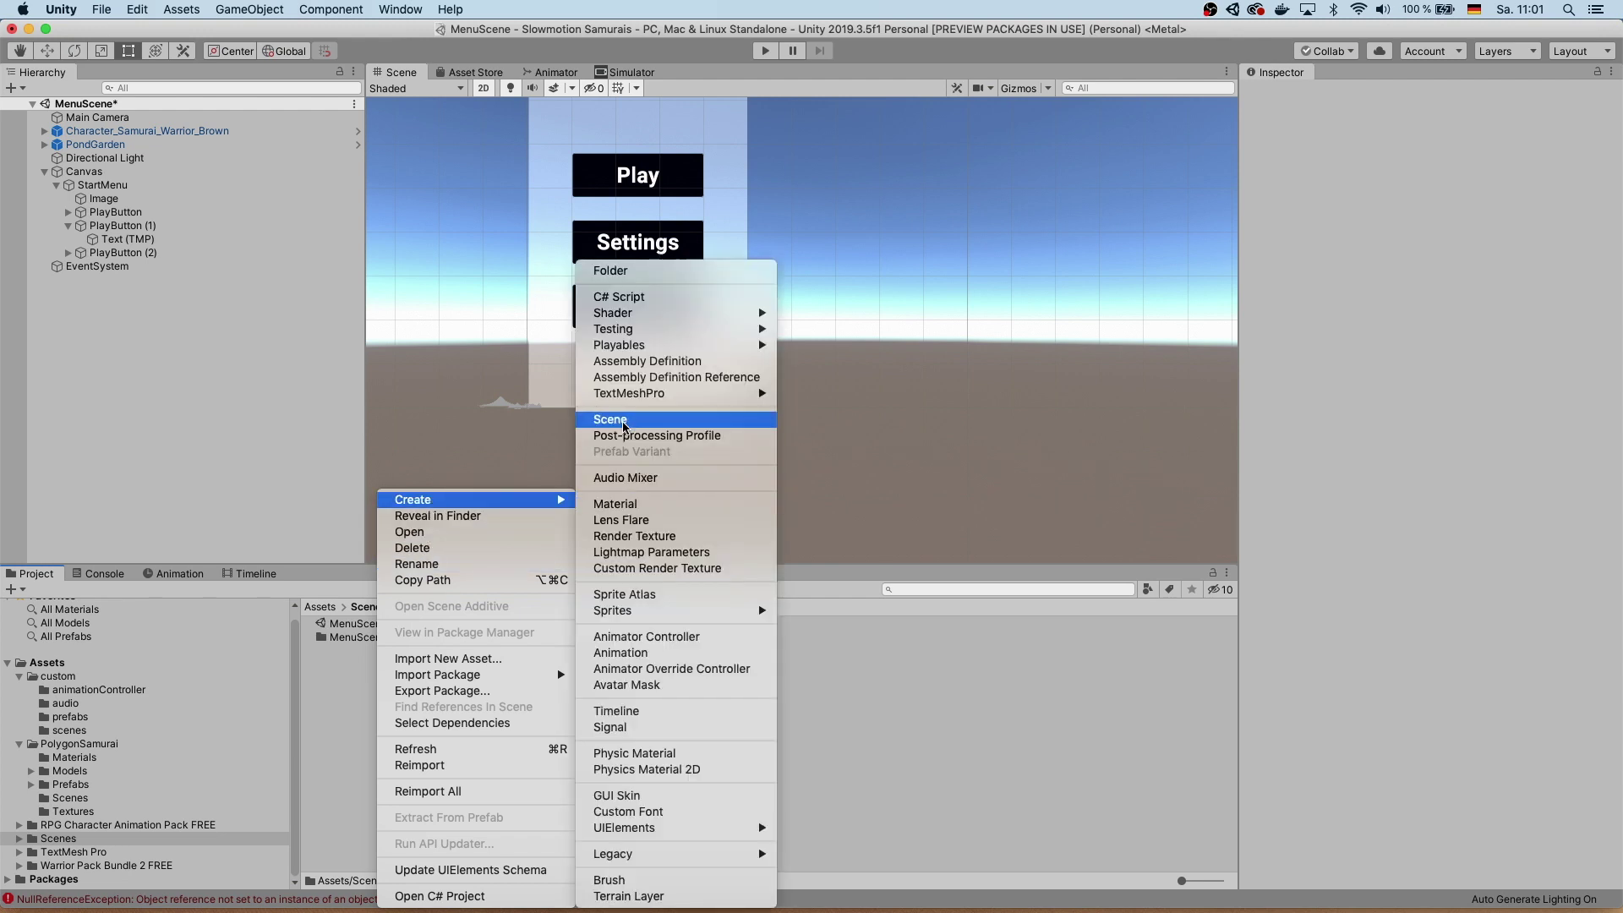
key(Return)
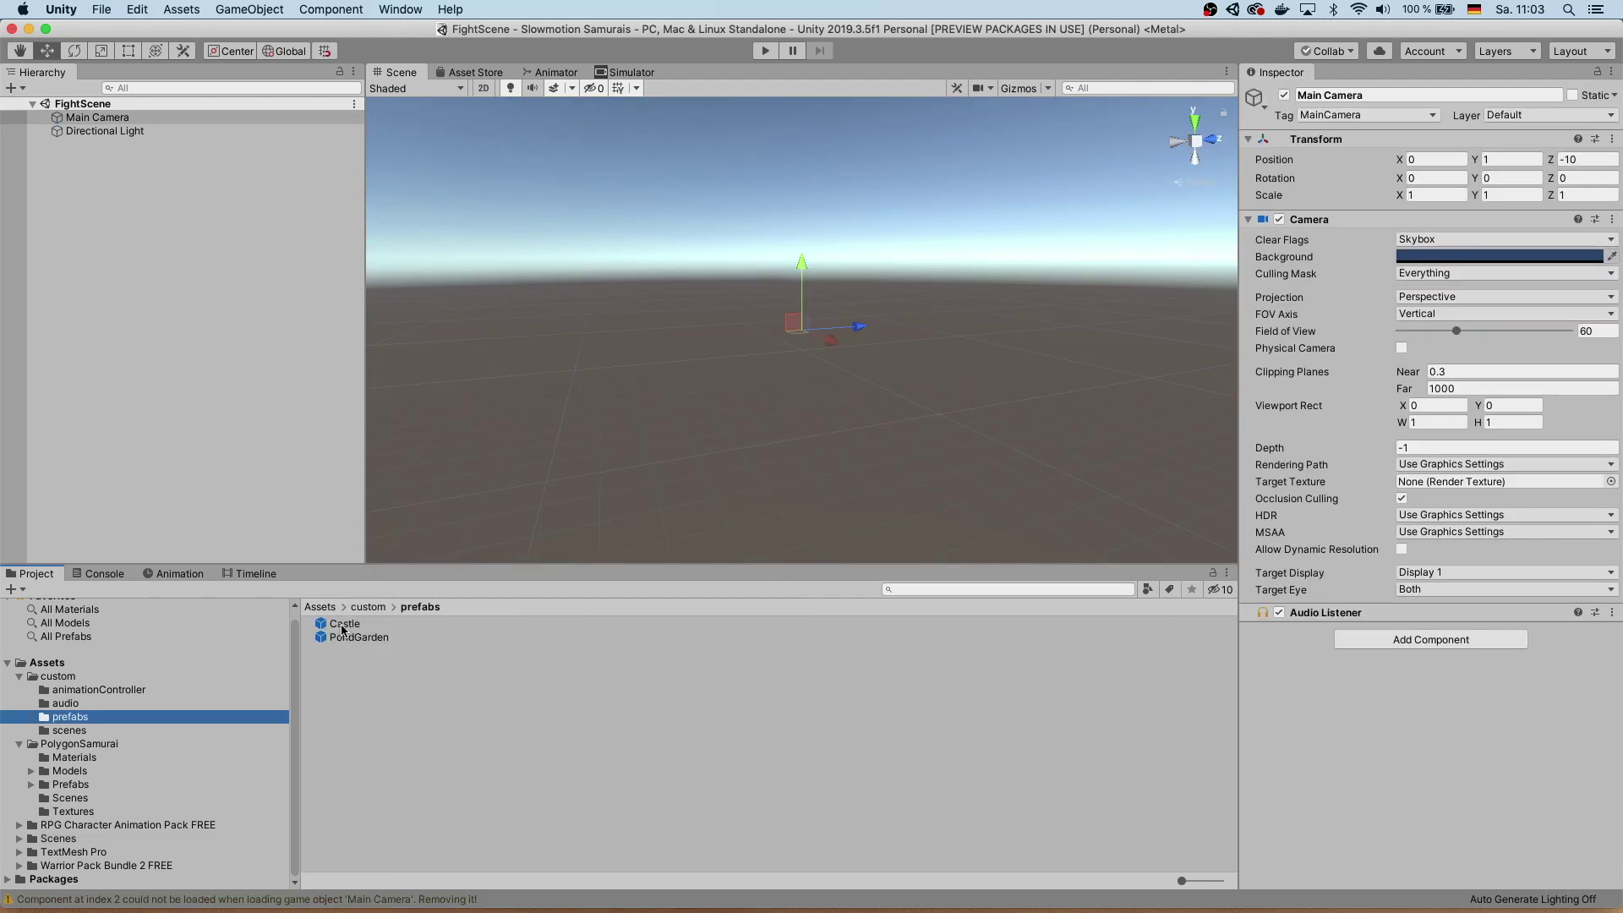
drag(344, 623, 957, 419)
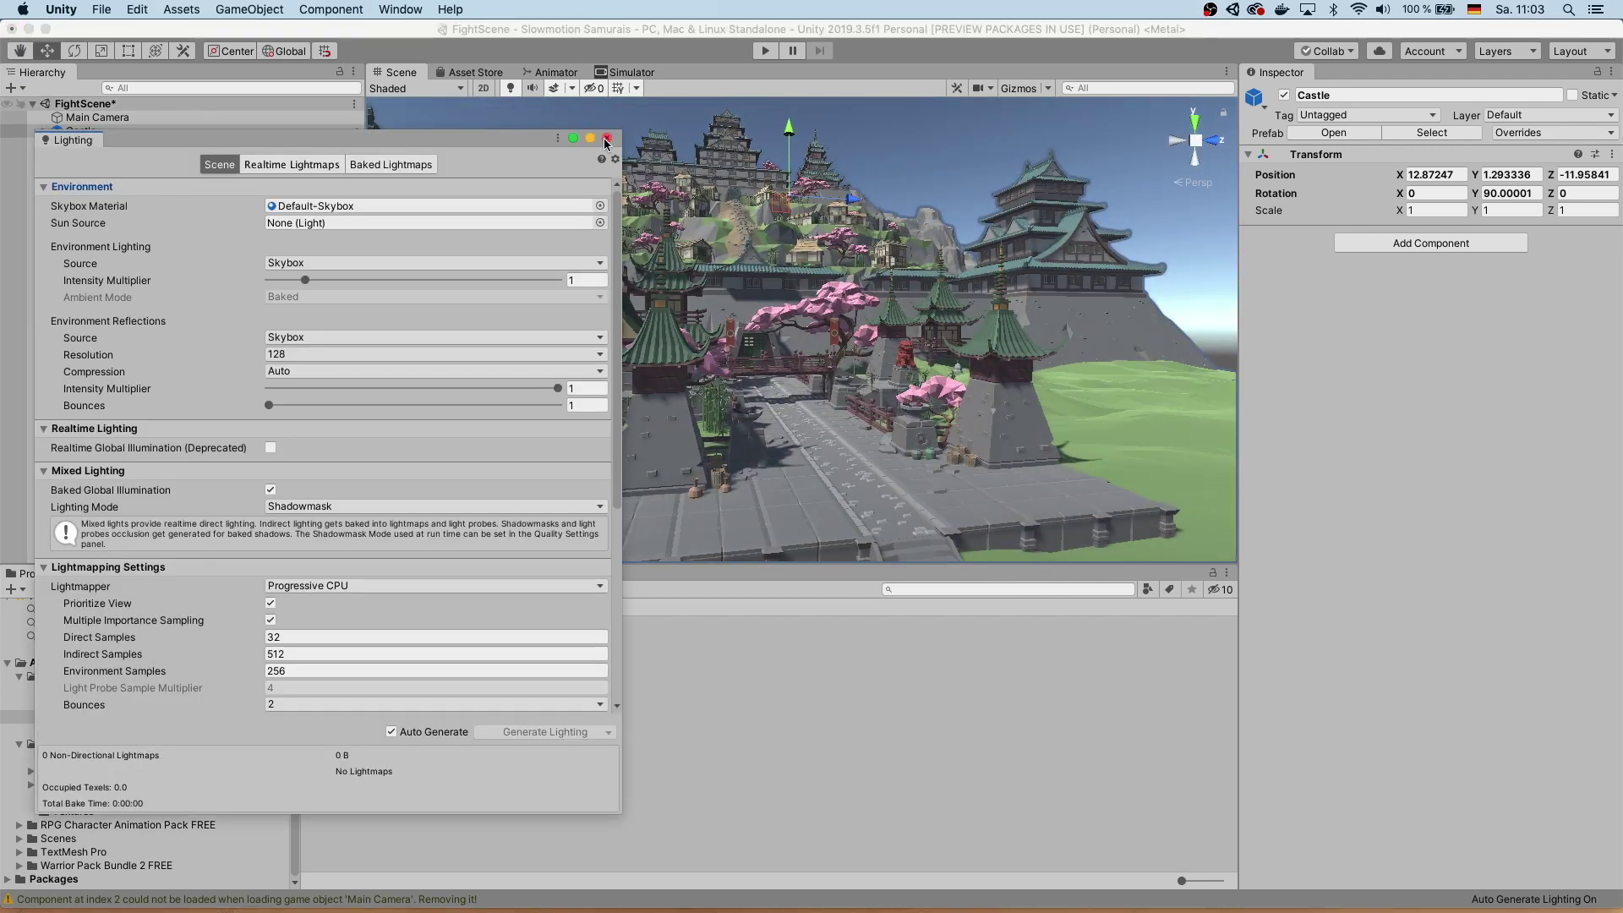
click(606, 142)
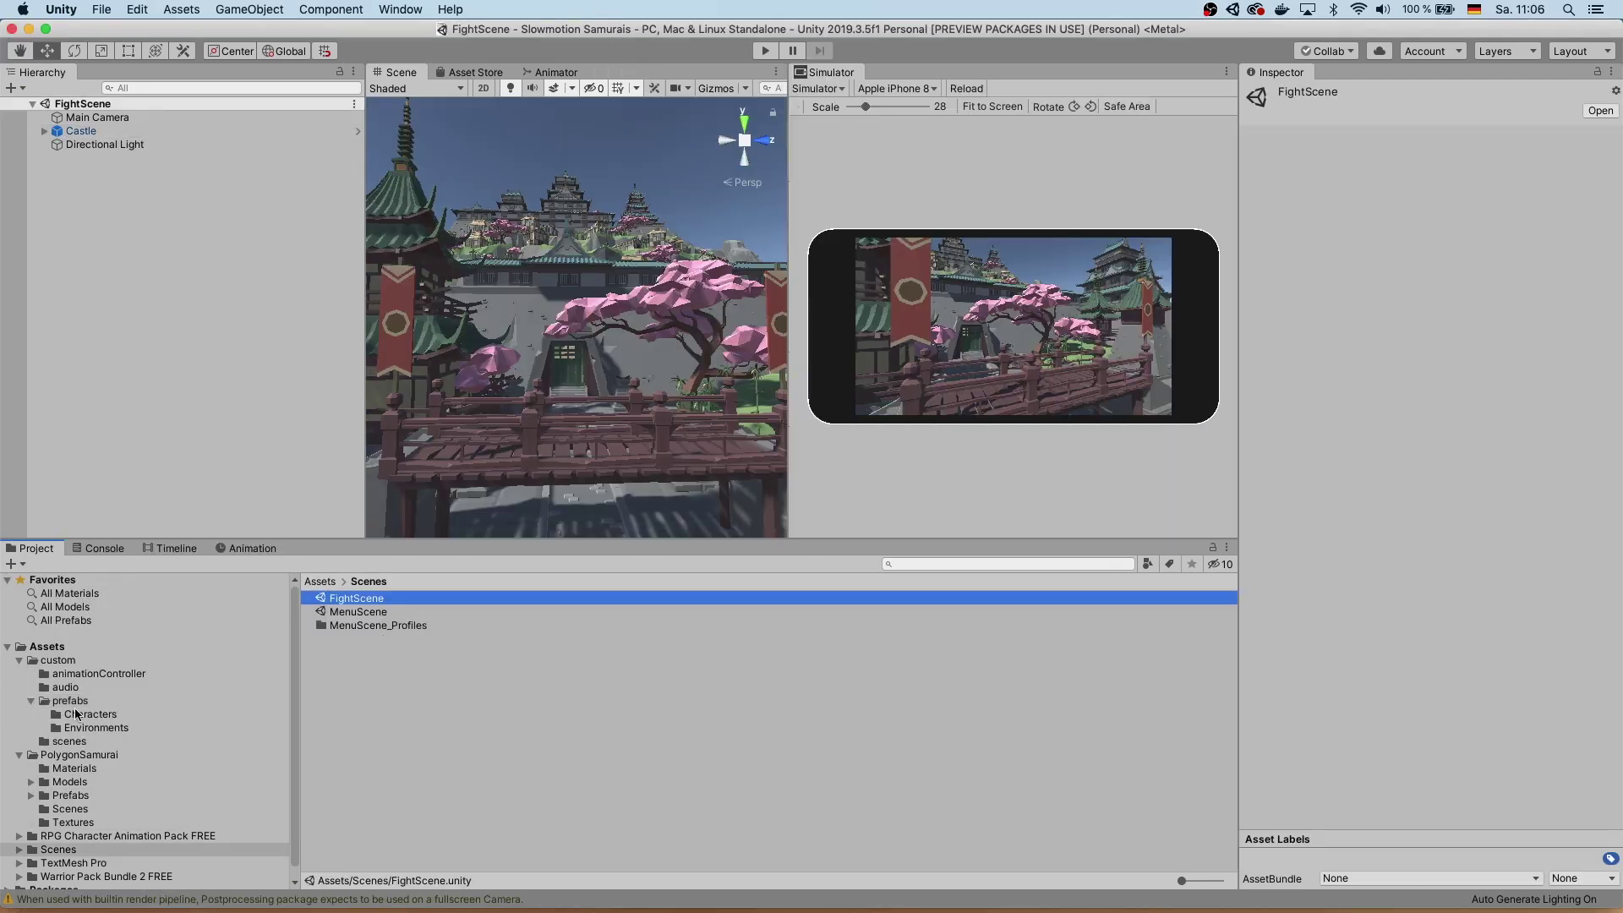
Place the Player prefab on the bridge and rename its duplicate to 'Enemy'.
click(76, 714)
drag(342, 598, 473, 423)
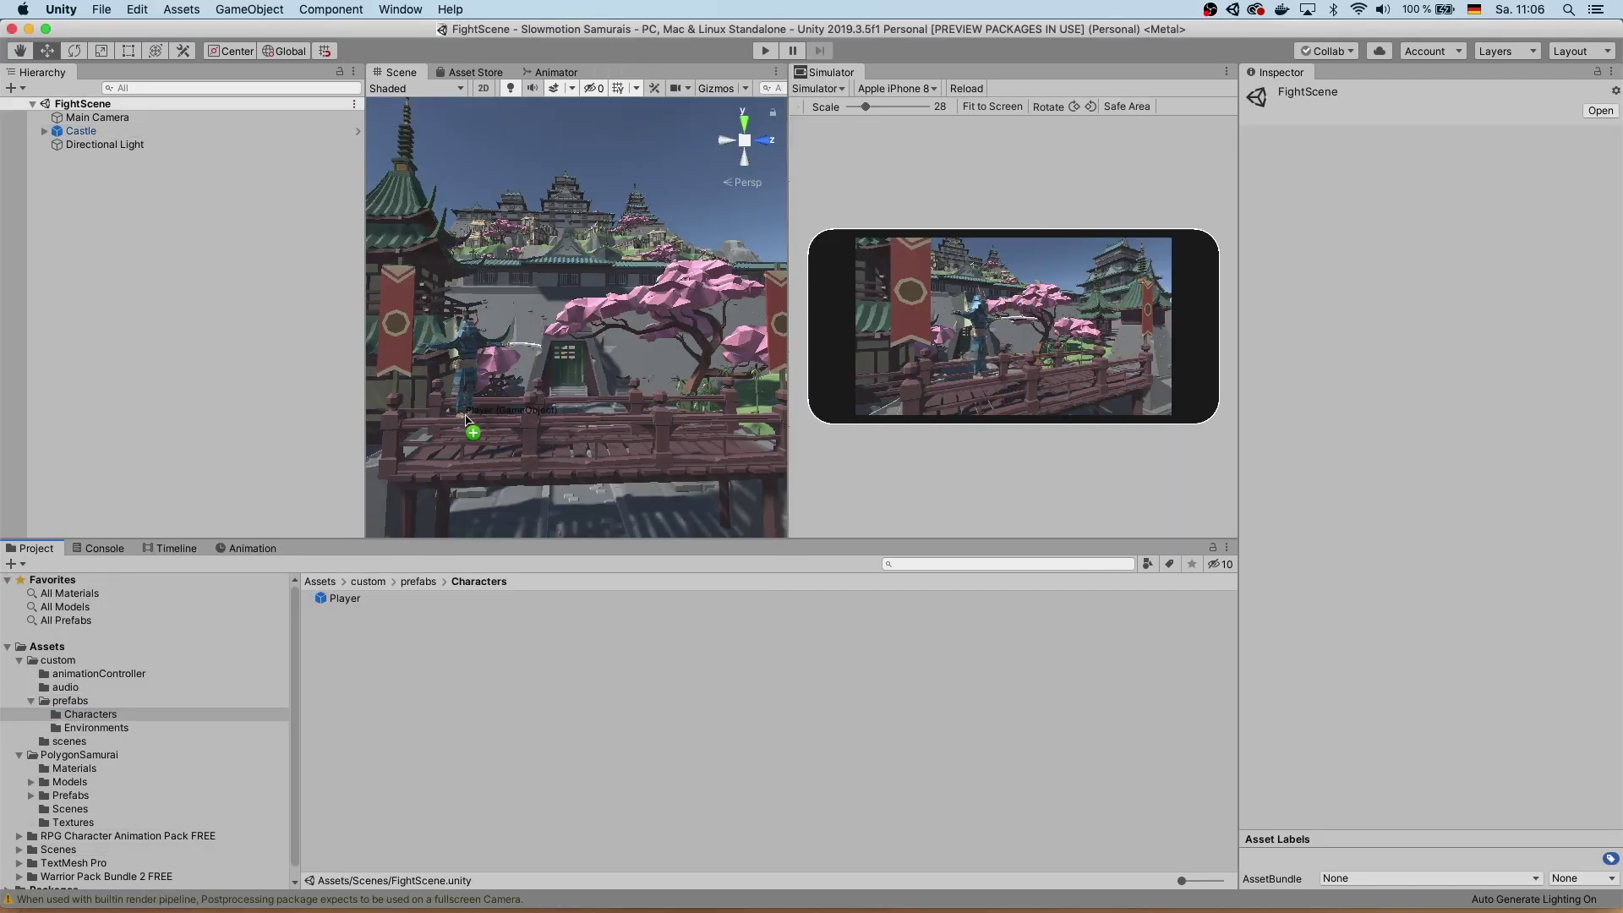
right_click(97, 174)
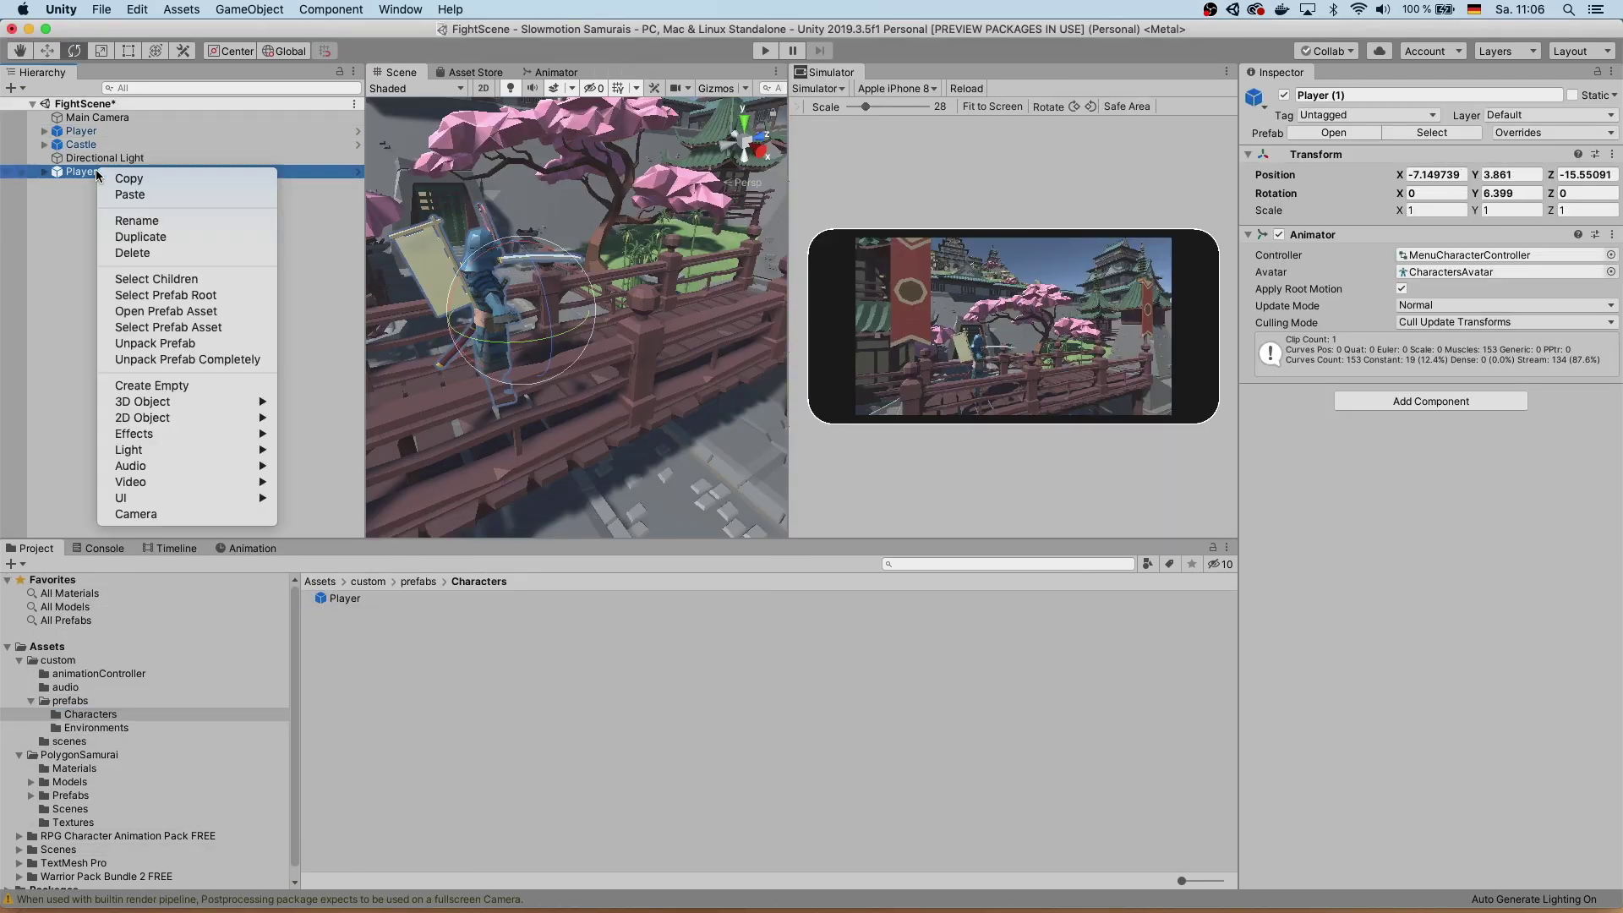
click(136, 220)
text(Enemy)
key(Return)
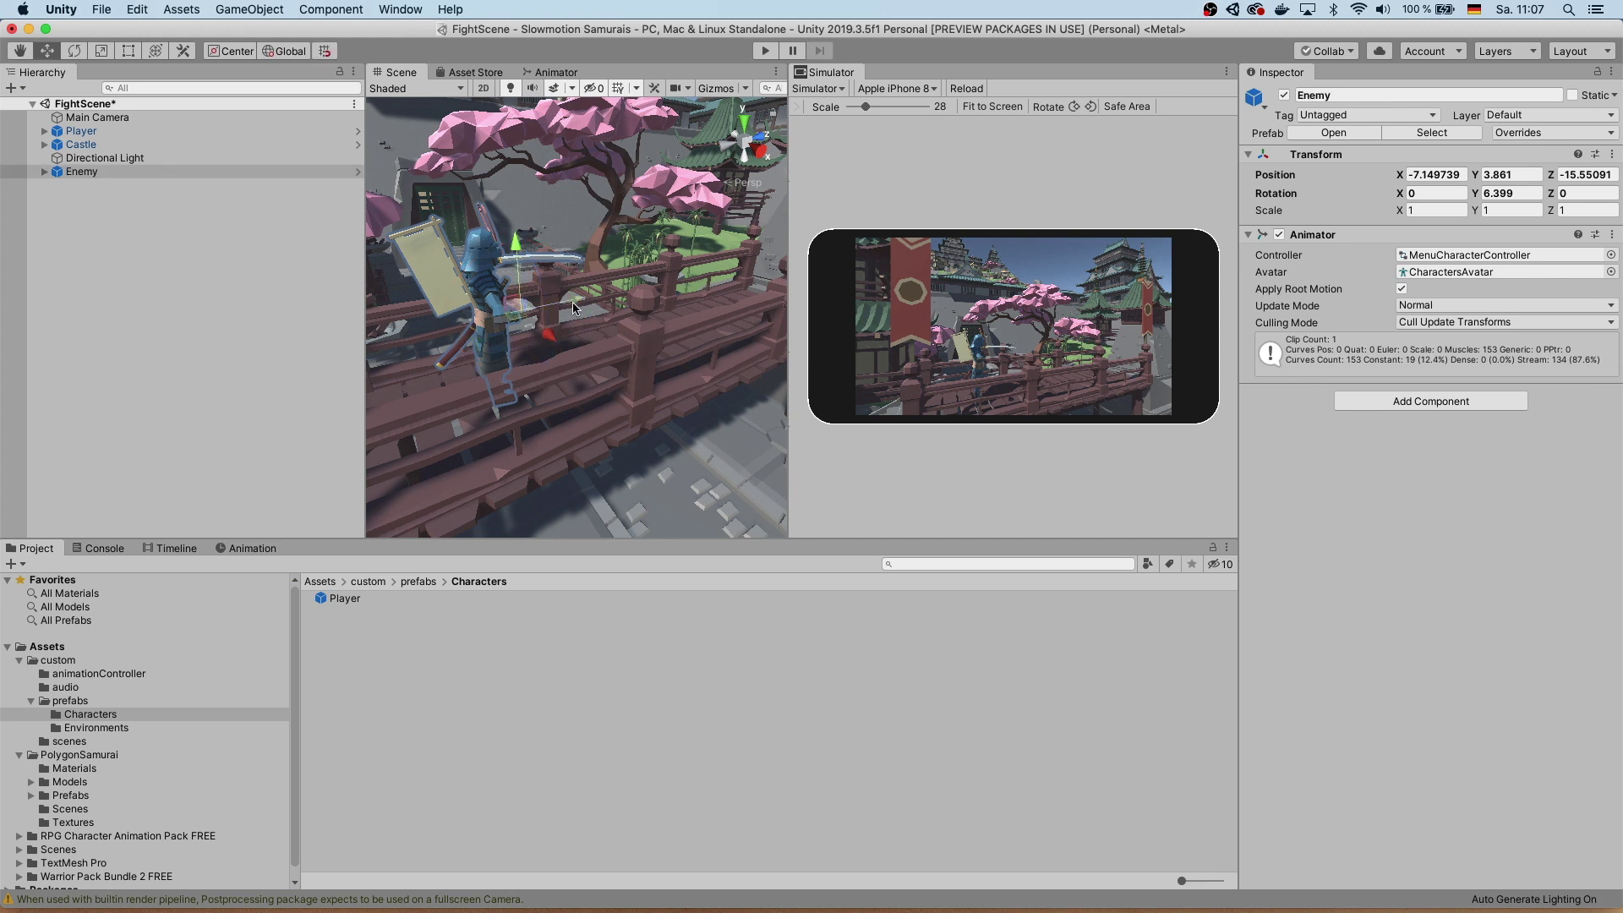
Rotate the Enemy to face the player, then run the game to test the scene.
click(73, 51)
drag(643, 304, 729, 261)
key(super+p)
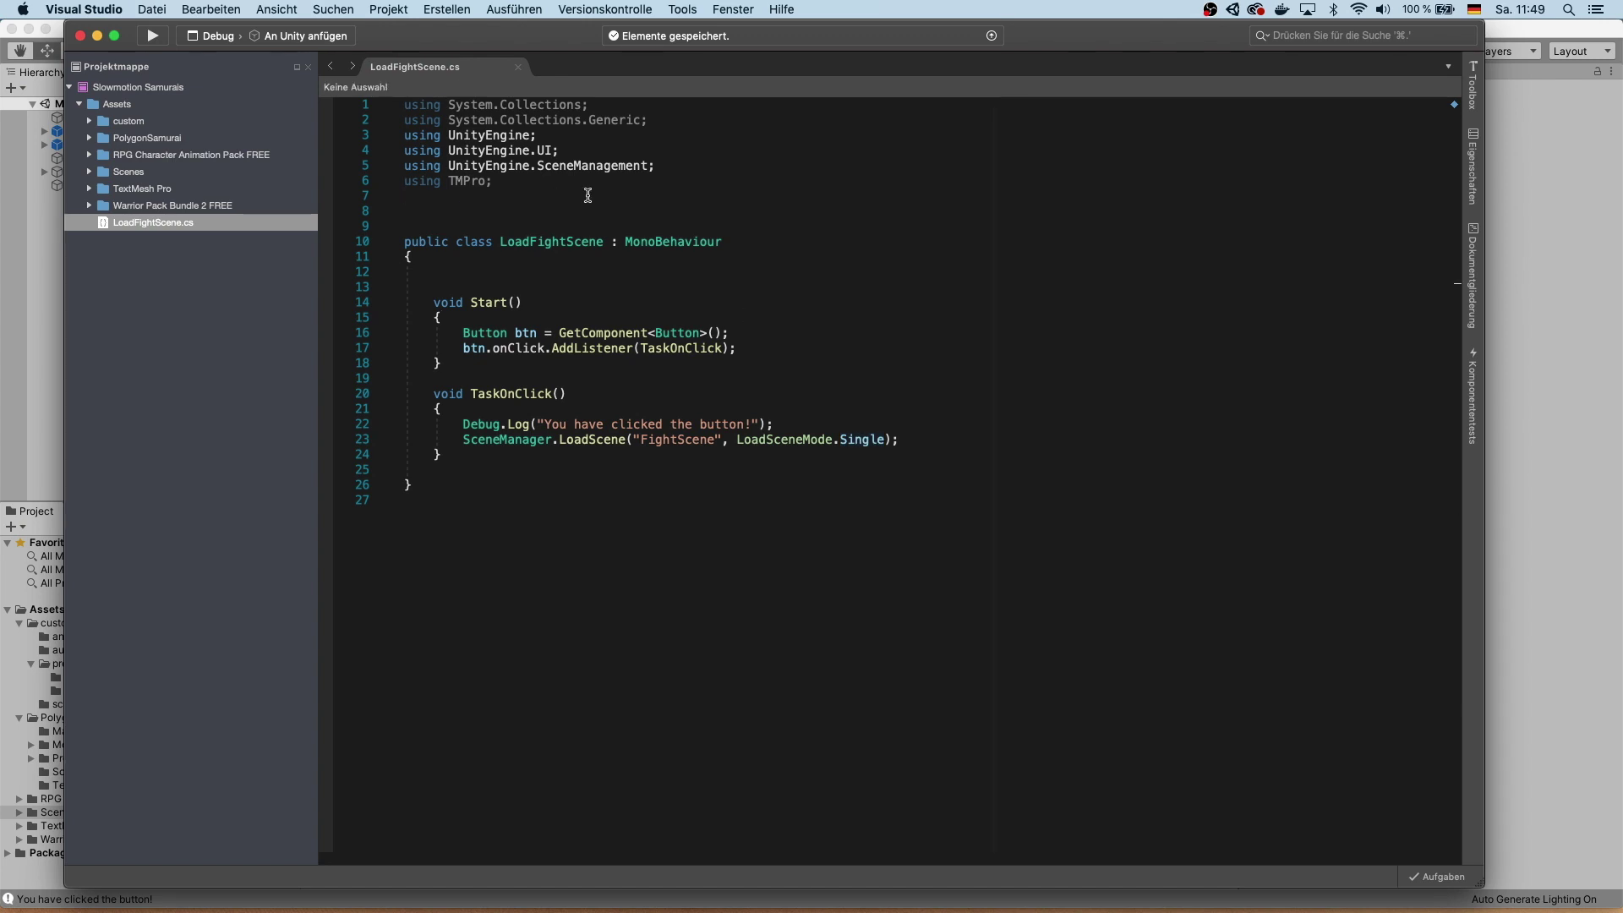
Back in Unity, confirm the menu's Play button loads FightScene, then stop the game.
key(super+Tab)
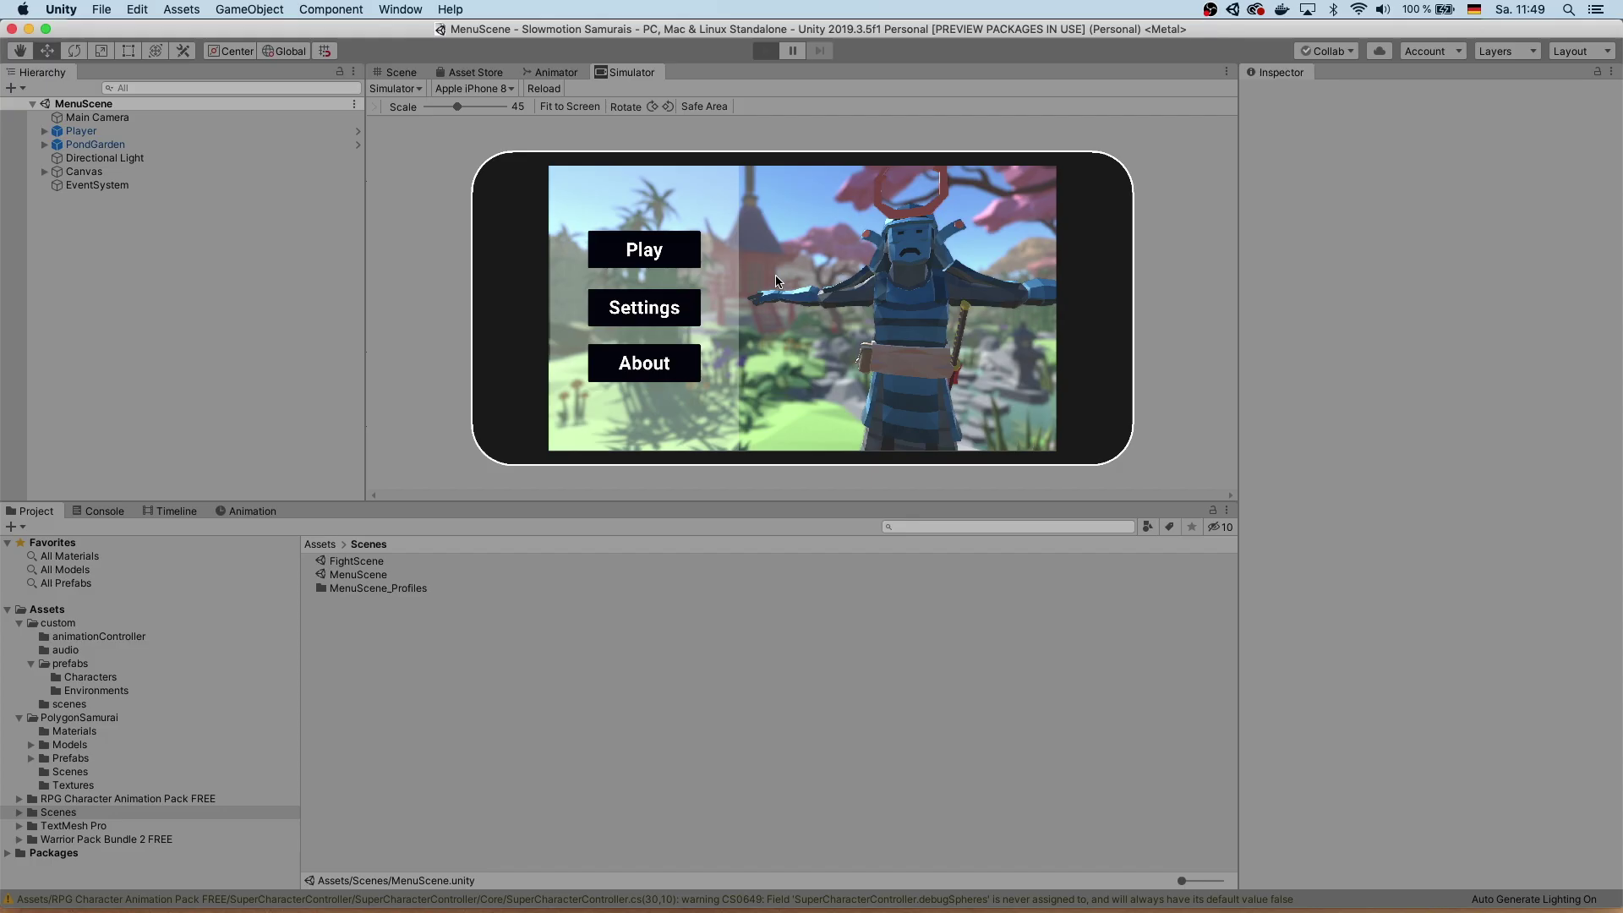
click(670, 257)
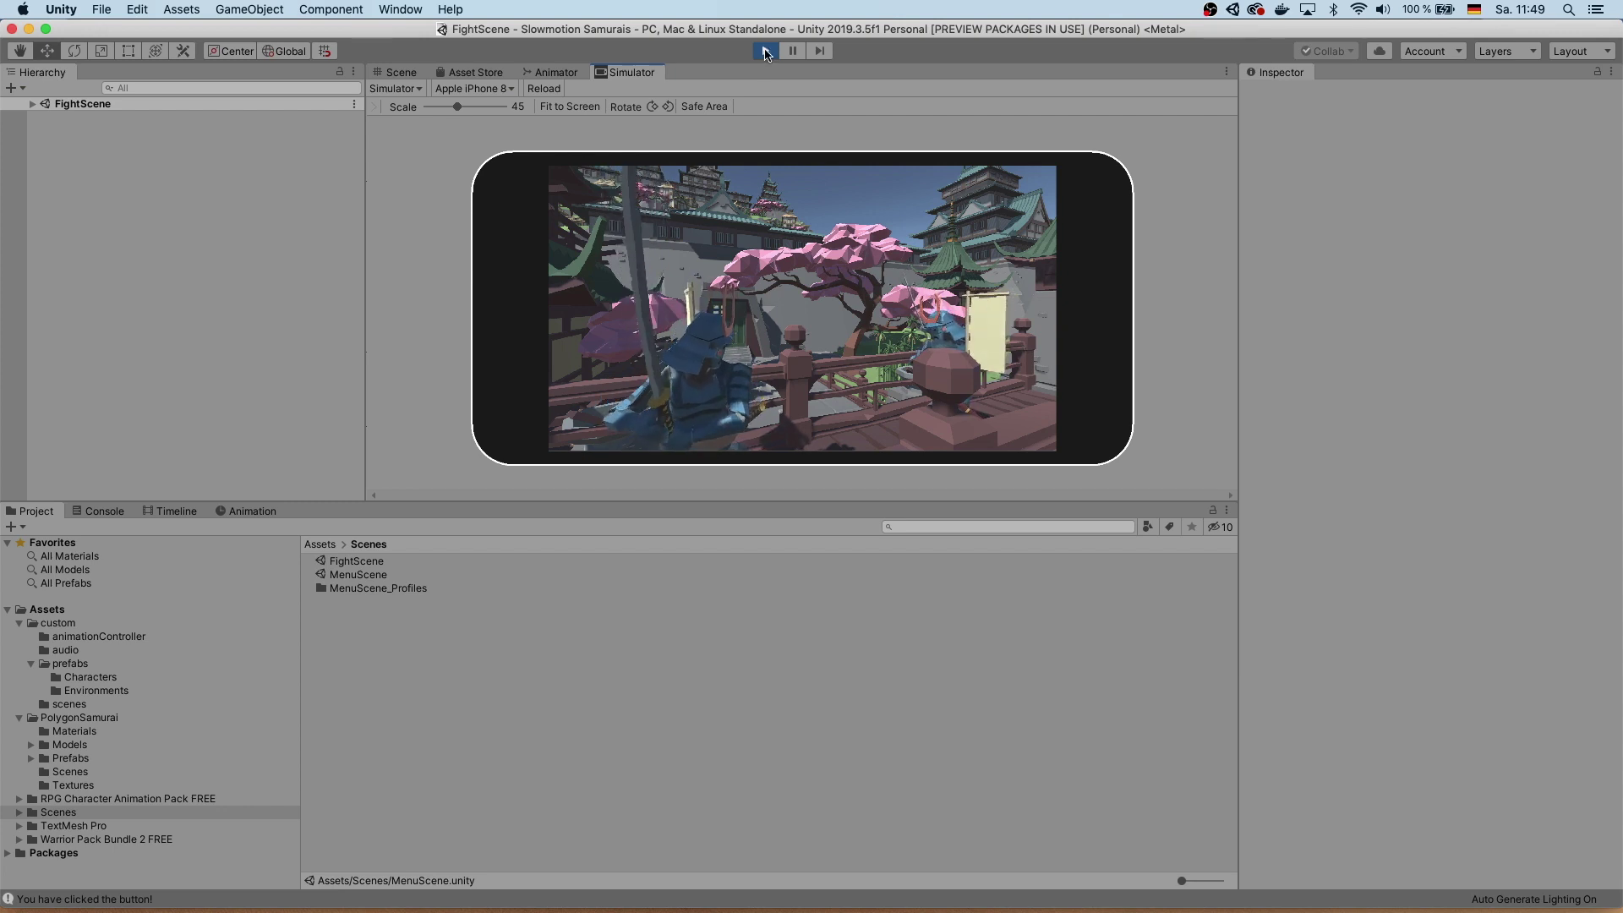
click(765, 52)
Switch back to the LoadFightScene.cs script in Visual Studio.
key(super+Tab)
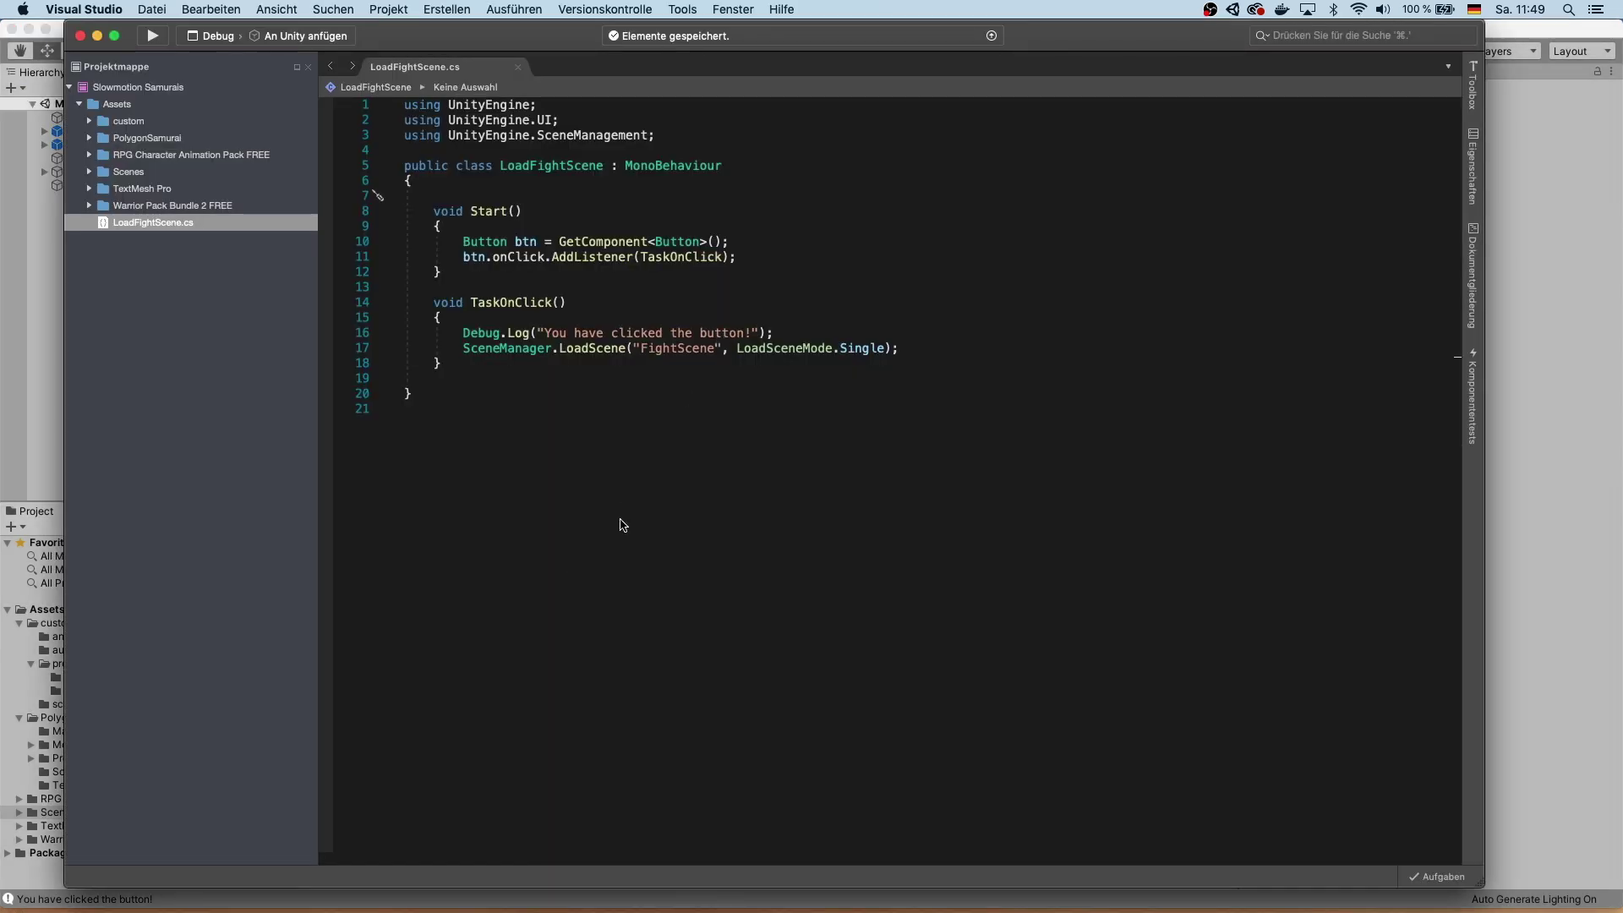